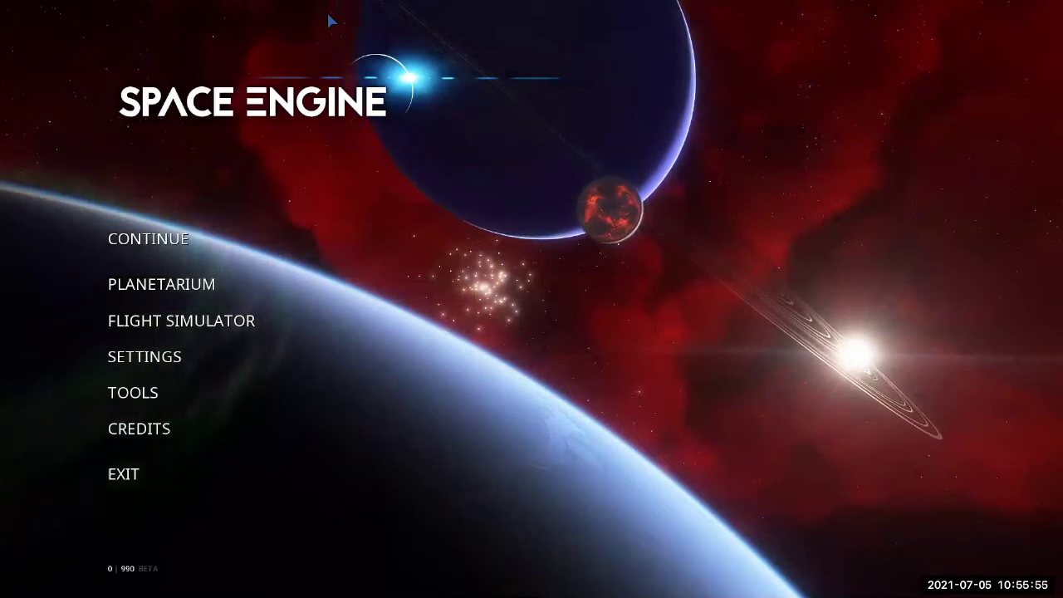
- Continue the saved session at Earth and reset the simulation to the current date and time
click(178, 242)
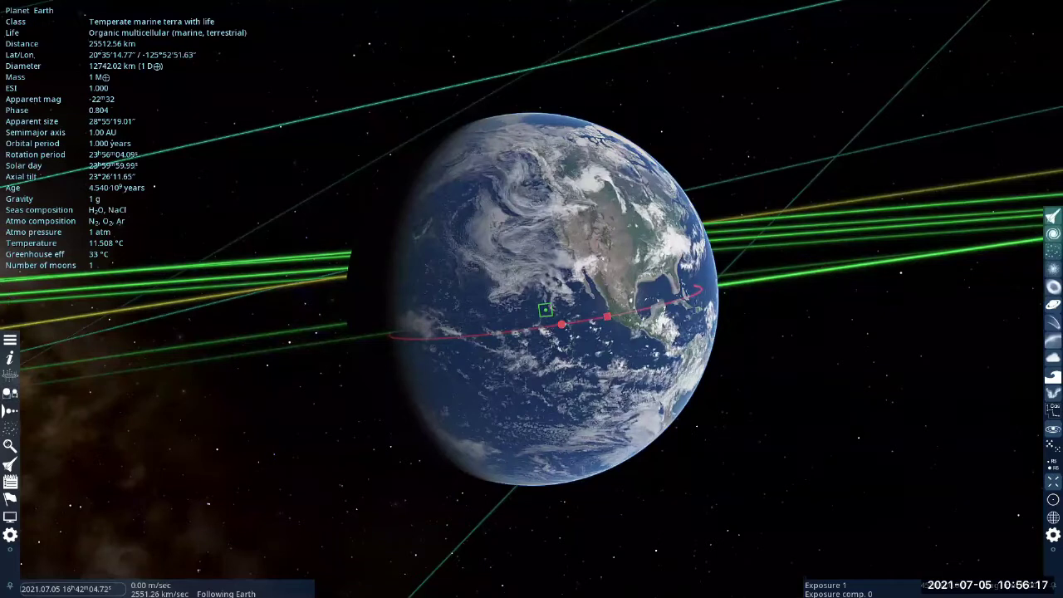
mouse_move(189, 588)
click(118, 588)
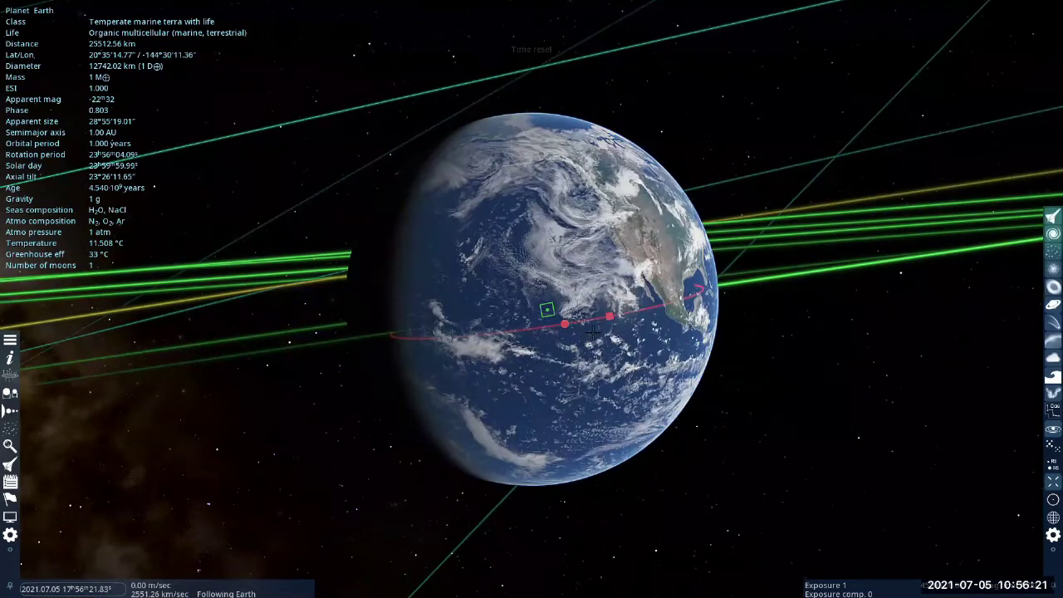
right_drag(532, 299, 457, 320)
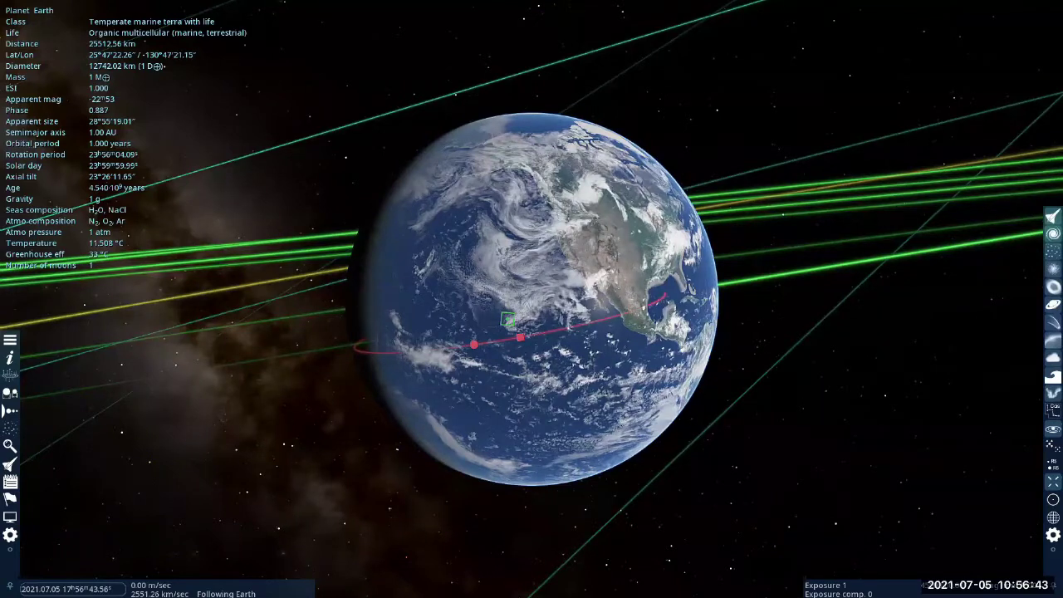
- Find the comet Halley by name, select it, centre it and travel to it
key(F3)
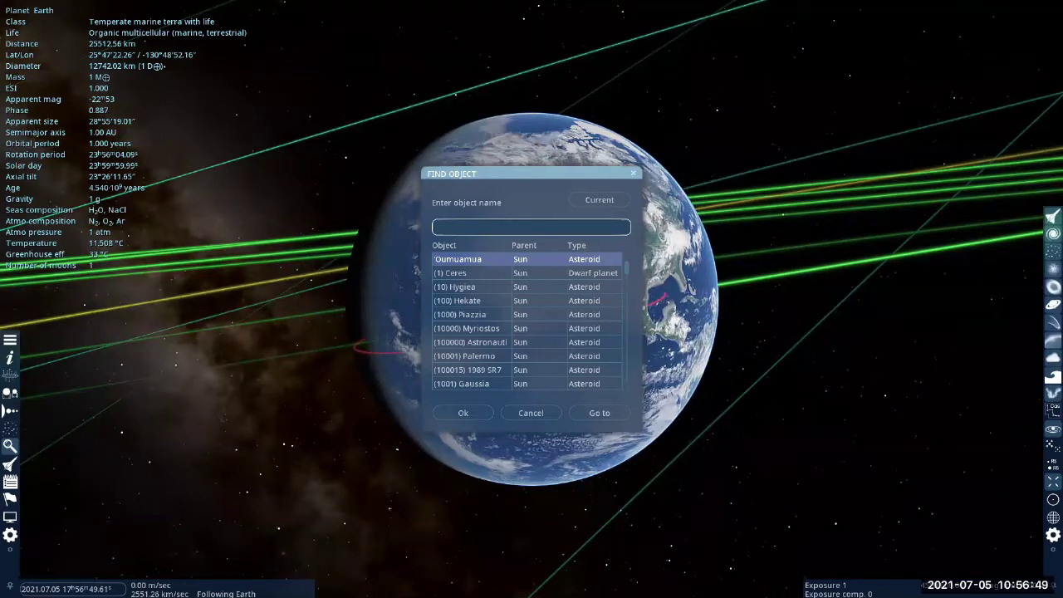
text(halley)
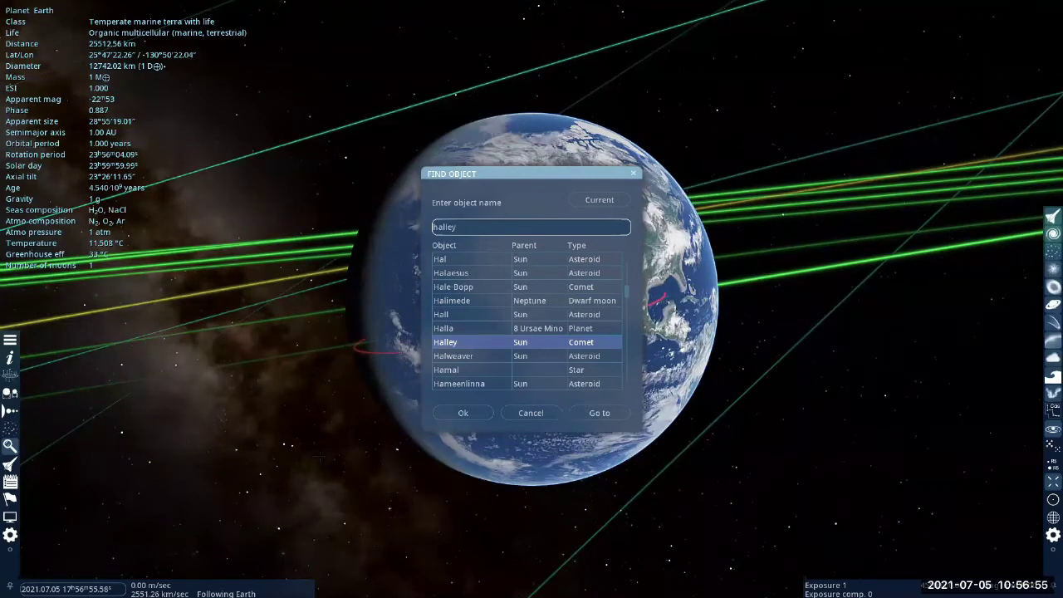
click(441, 412)
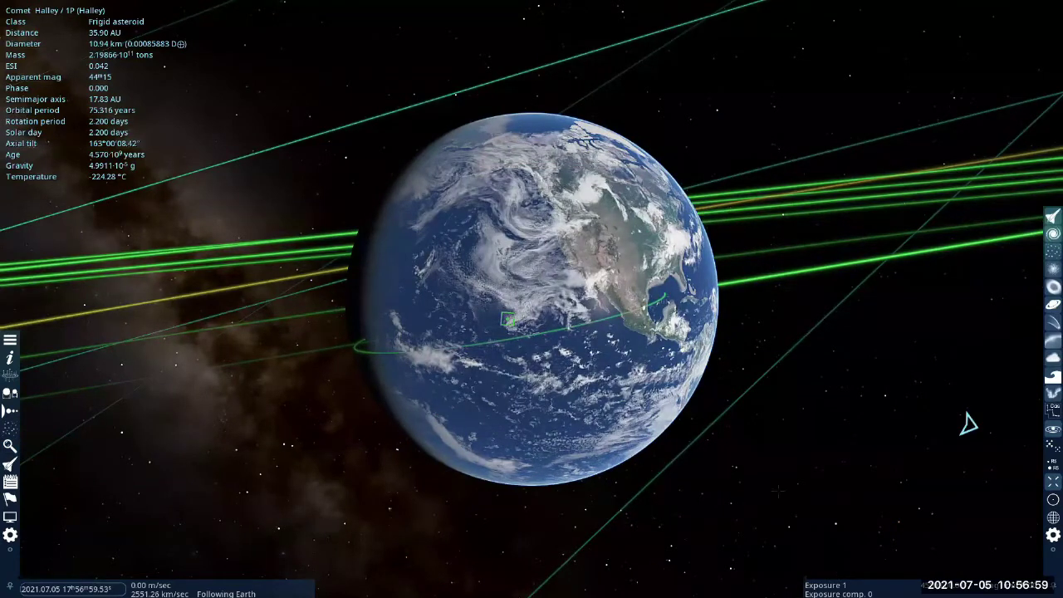
key(c)
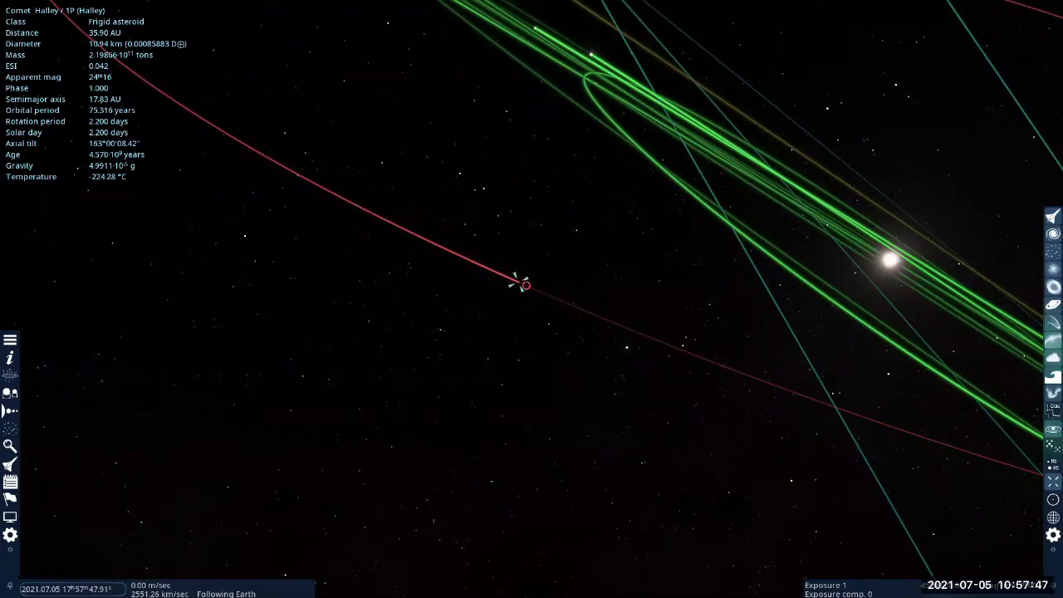
key(g)
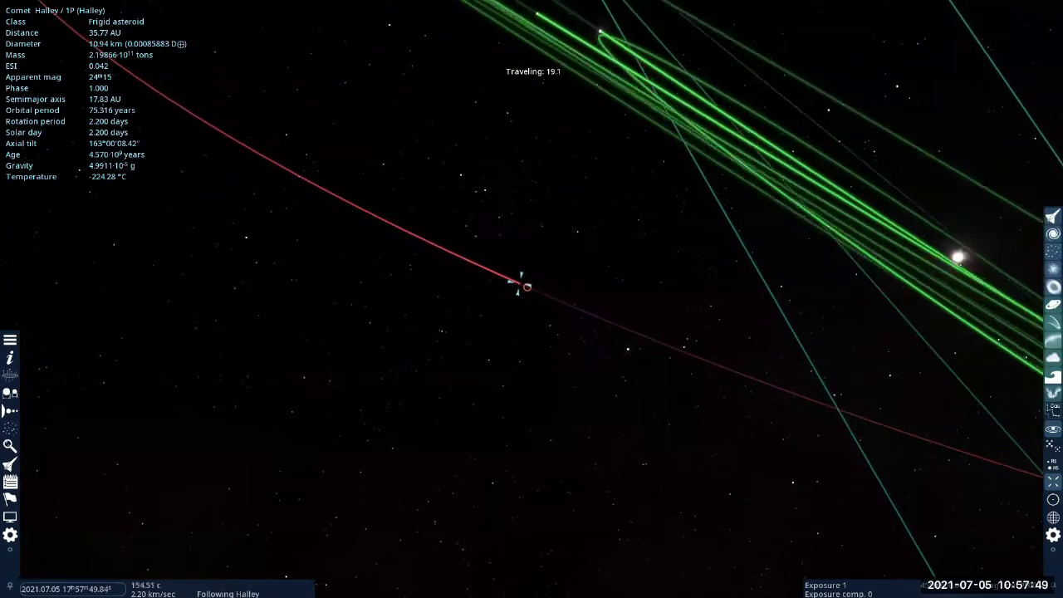
key(super+space)
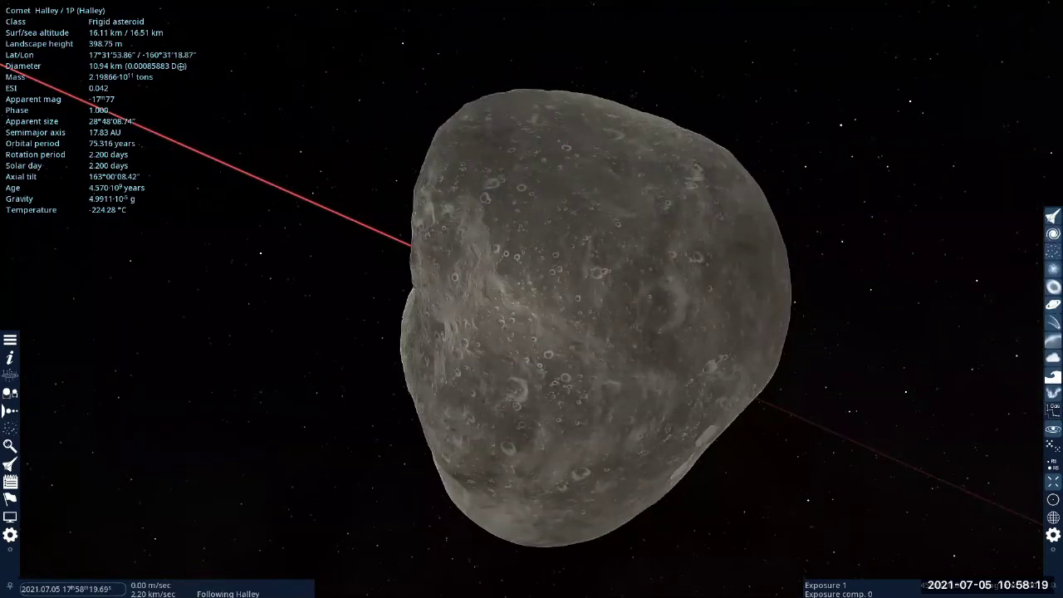
- Inspect Halley's nucleus from different sides and pull back far enough to view its whole elongated orbit around the Sun
mouse_move(563, 323)
right_down()
mouse_move(552, 318)
mouse_move(681, 323)
mouse_move(465, 353)
right_up()
right_drag(550, 114, 601, 96)
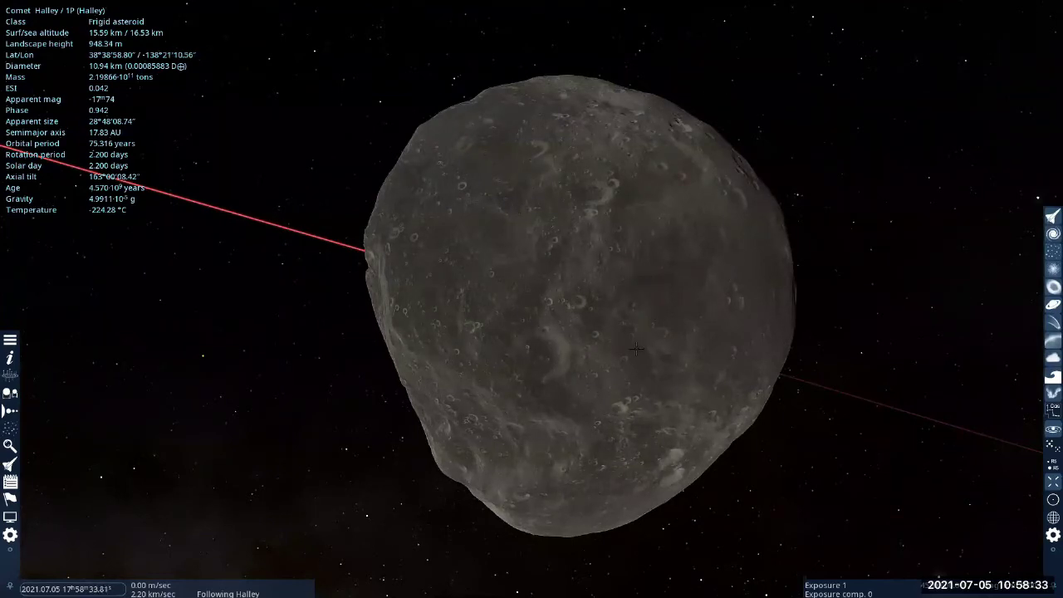
scroll(532, 299, down, 8)
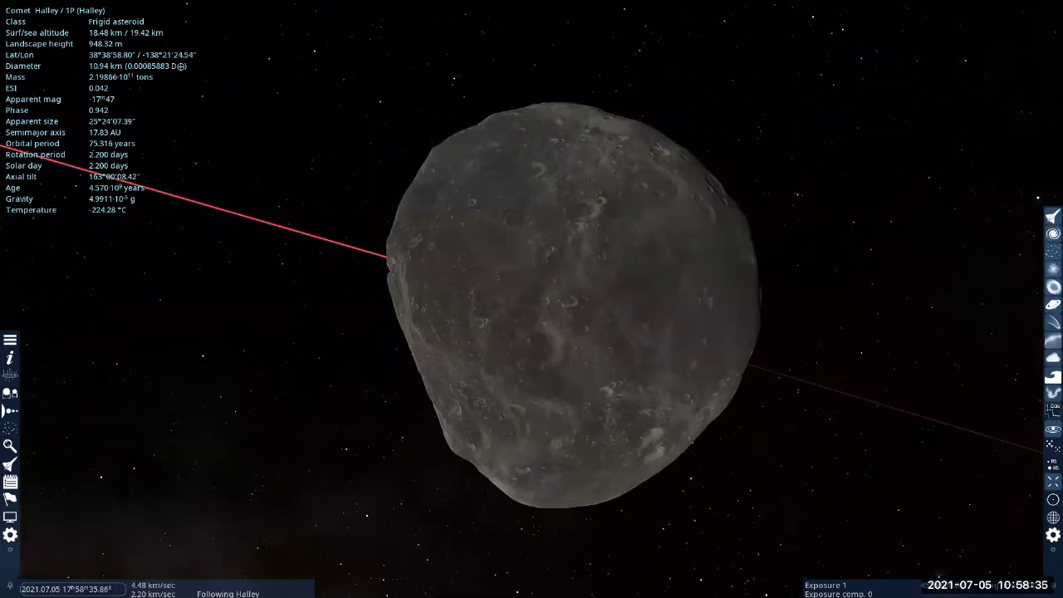
scroll(532, 299, down, 10)
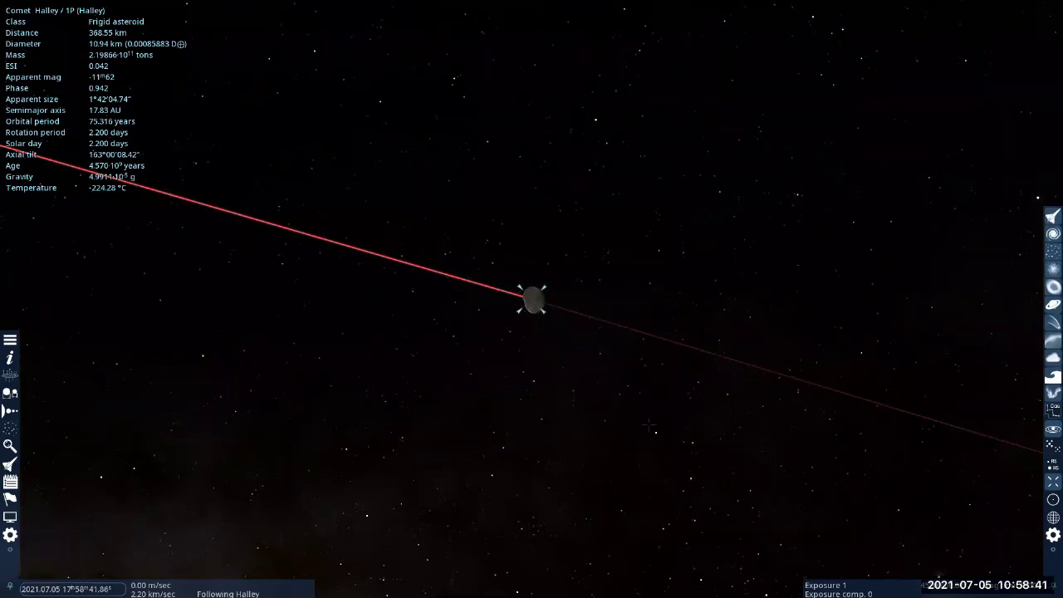
scroll(649, 425, down, 3)
scroll(715, 476, down, 5)
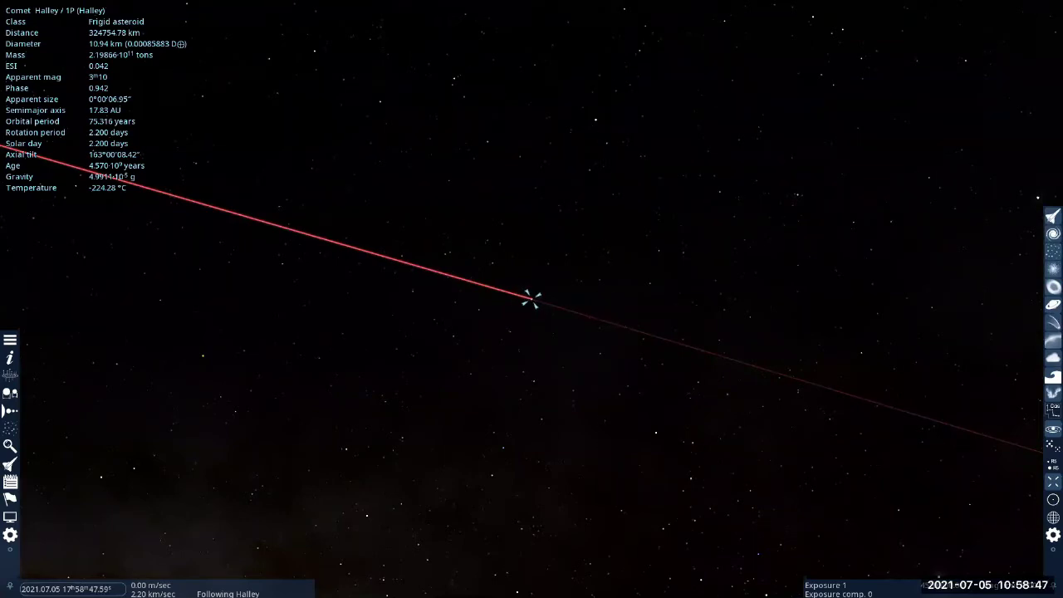
scroll(676, 369, down, 1)
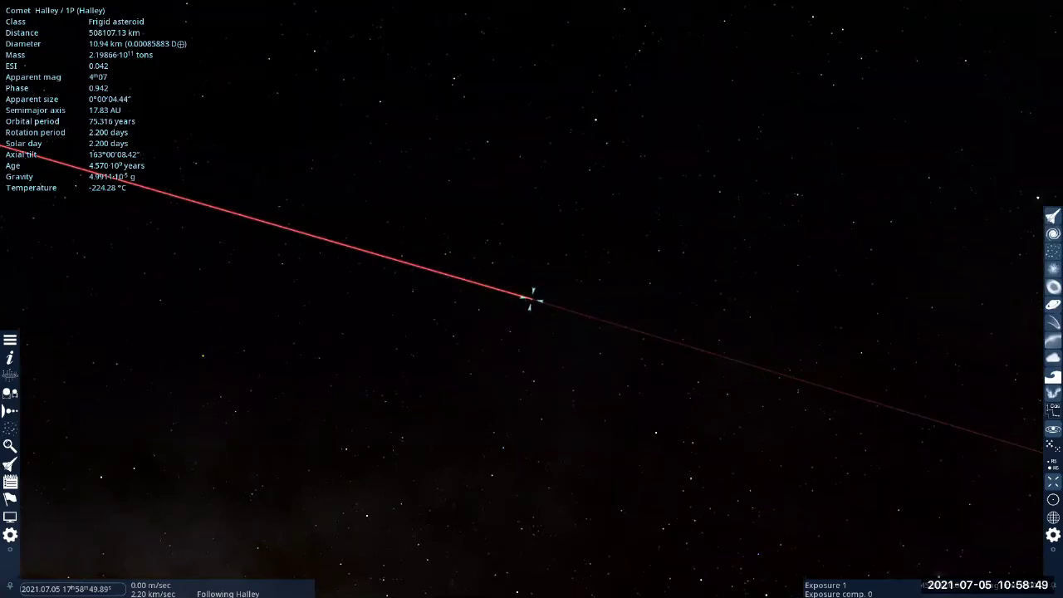
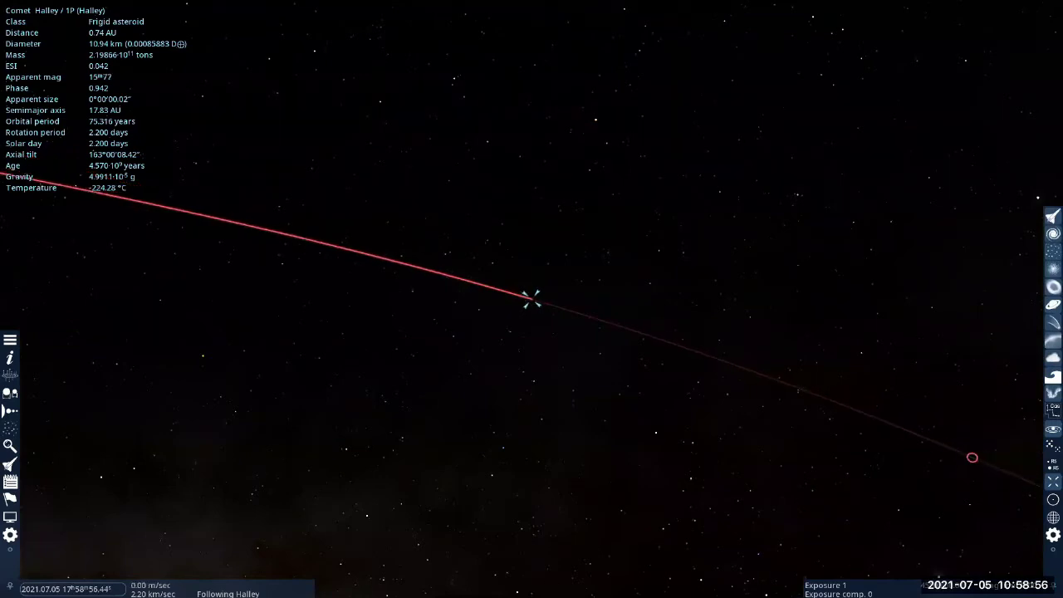
scroll(531, 298, down, 5)
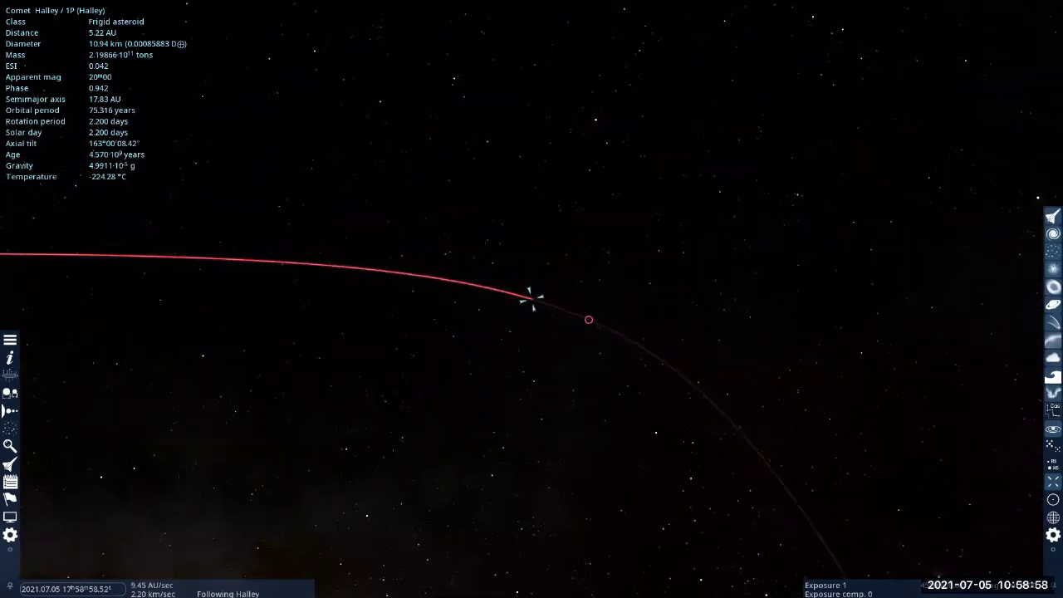
scroll(532, 299, down, 10)
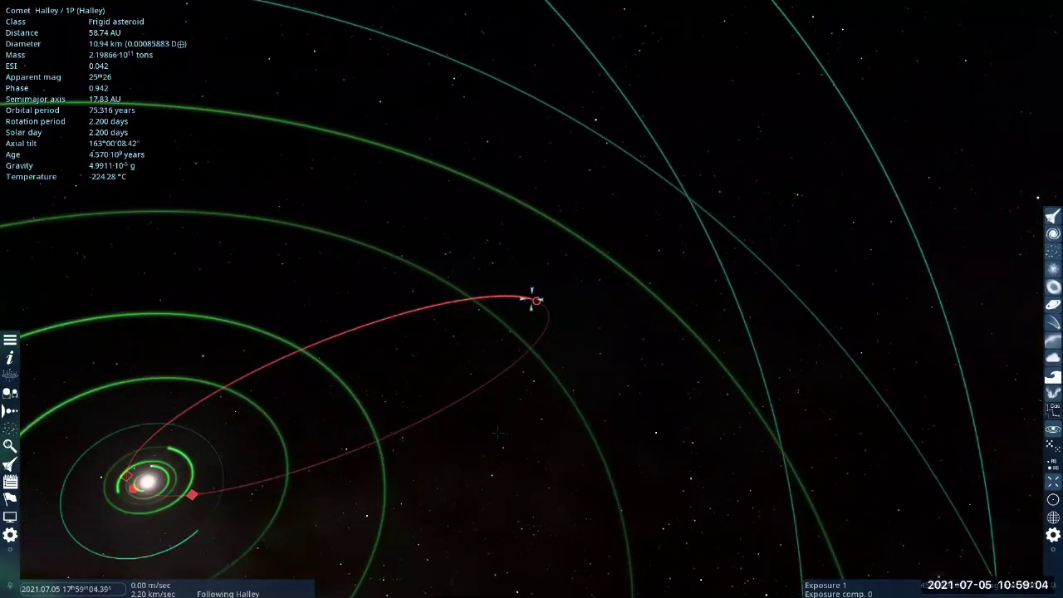
- Examine the shape and tilt of Halley's orbit against the planets' orbits from above and edge-on
right_drag(531, 299, 516, 337)
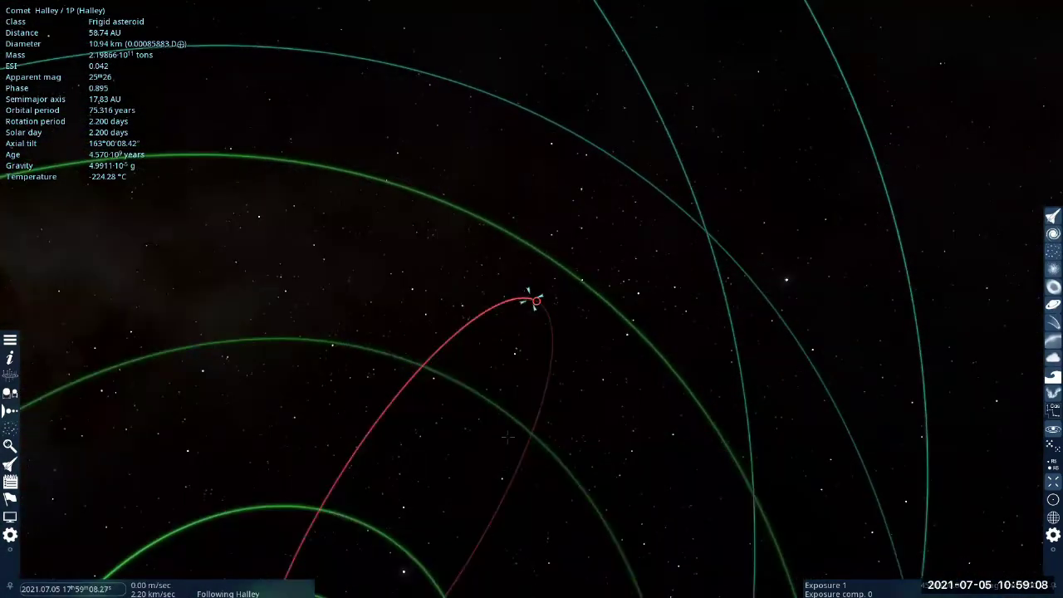
scroll(513, 472, down, 5)
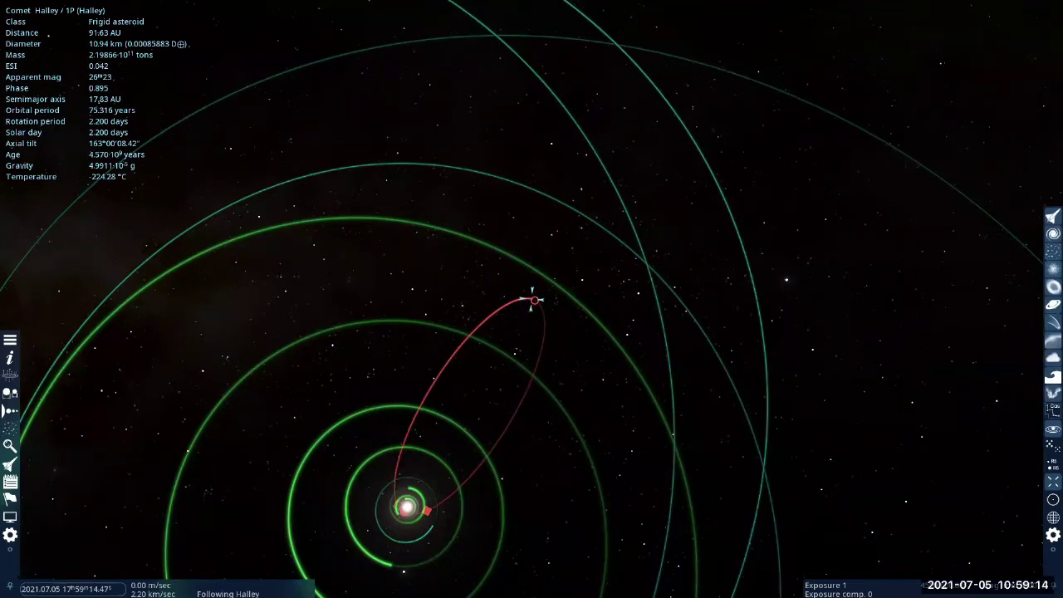
mouse_move(513, 473)
right_down()
mouse_move(513, 487)
mouse_move(509, 390)
right_up()
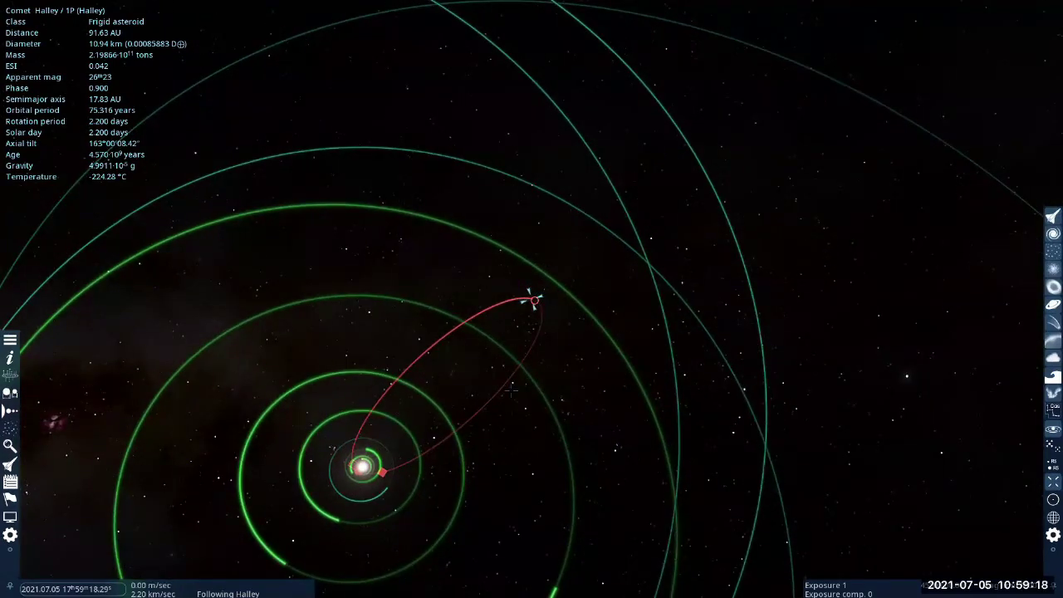
key(Down)
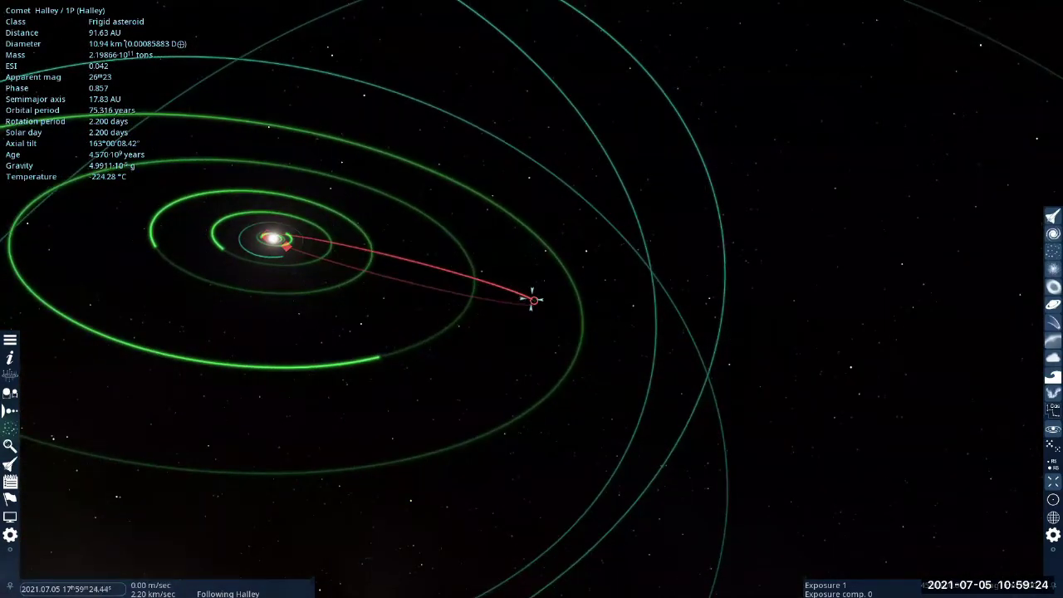
key(Down)
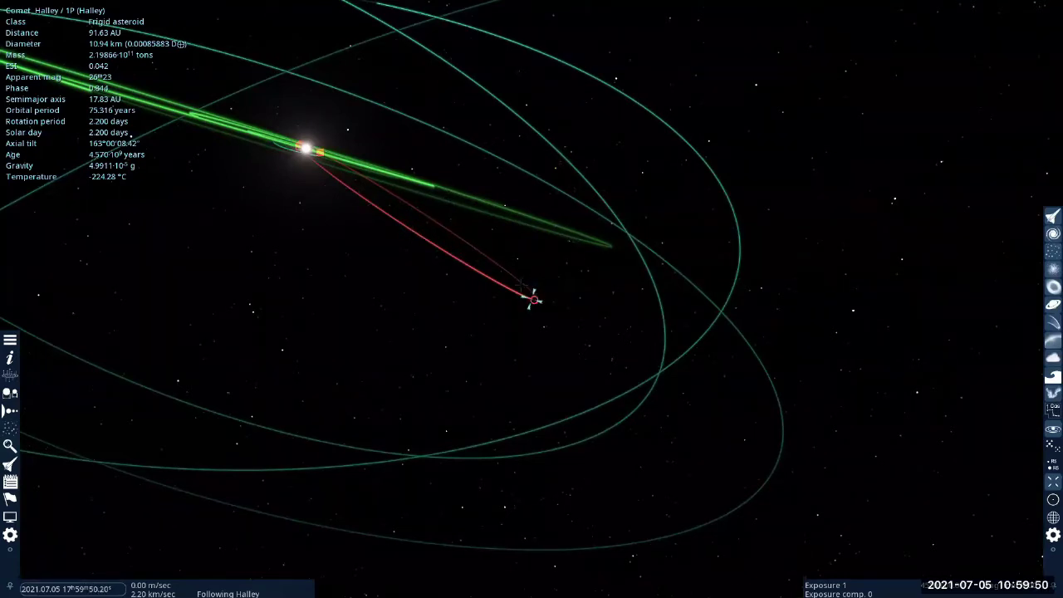
right_drag(531, 299, 523, 325)
mouse_move(297, 250)
right_down()
mouse_move(288, 277)
mouse_move(296, 249)
mouse_move(289, 266)
right_up()
right_drag(305, 98, 305, 98)
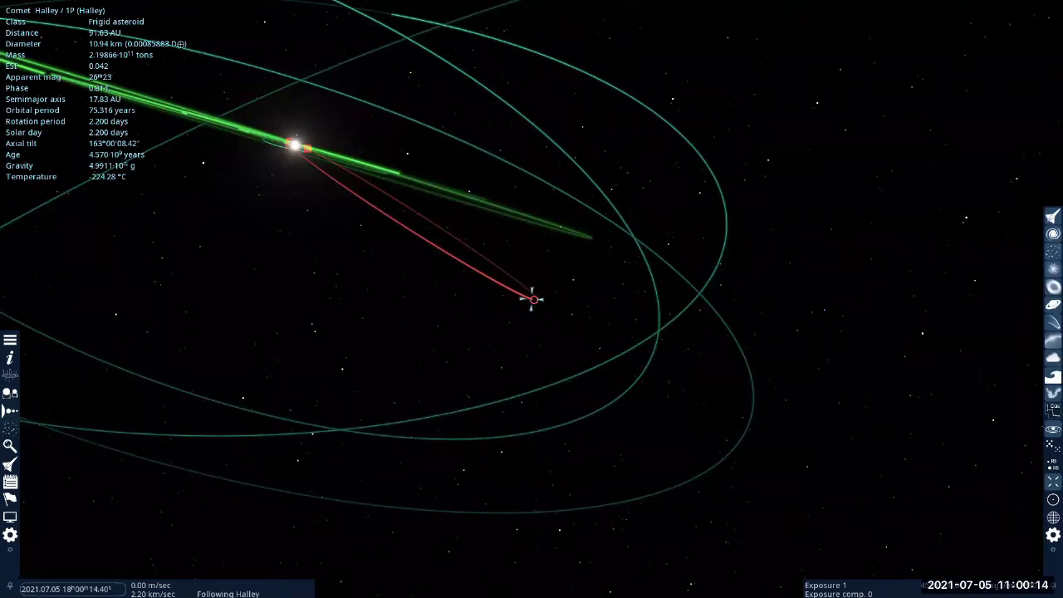
- Close in on Halley's nucleus and speed up simulated time in tenfold increments, running the date forward to 2057
scroll(533, 300, up, 4)
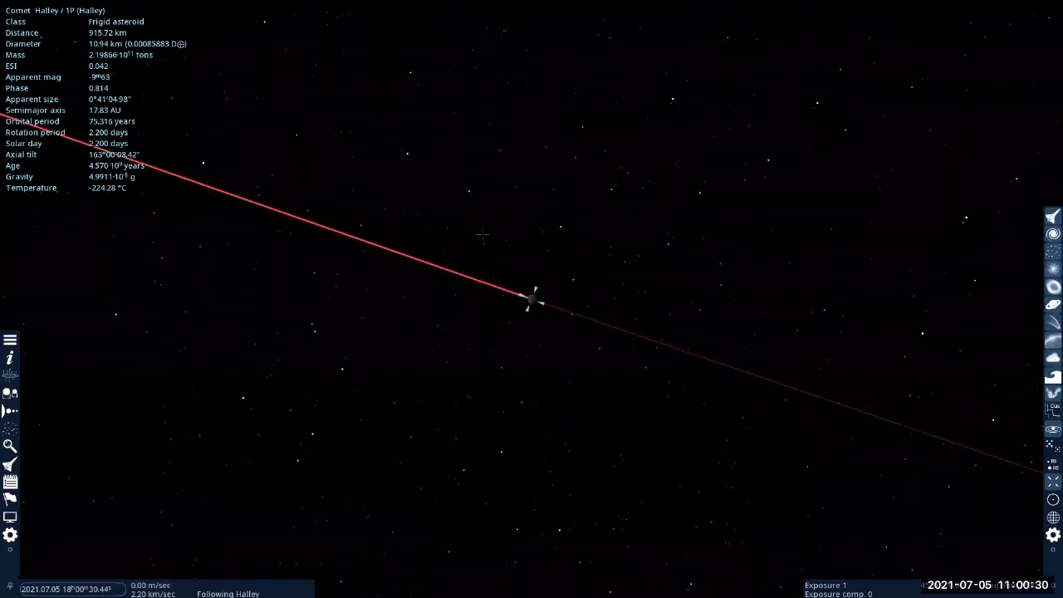
scroll(483, 237, up, 3)
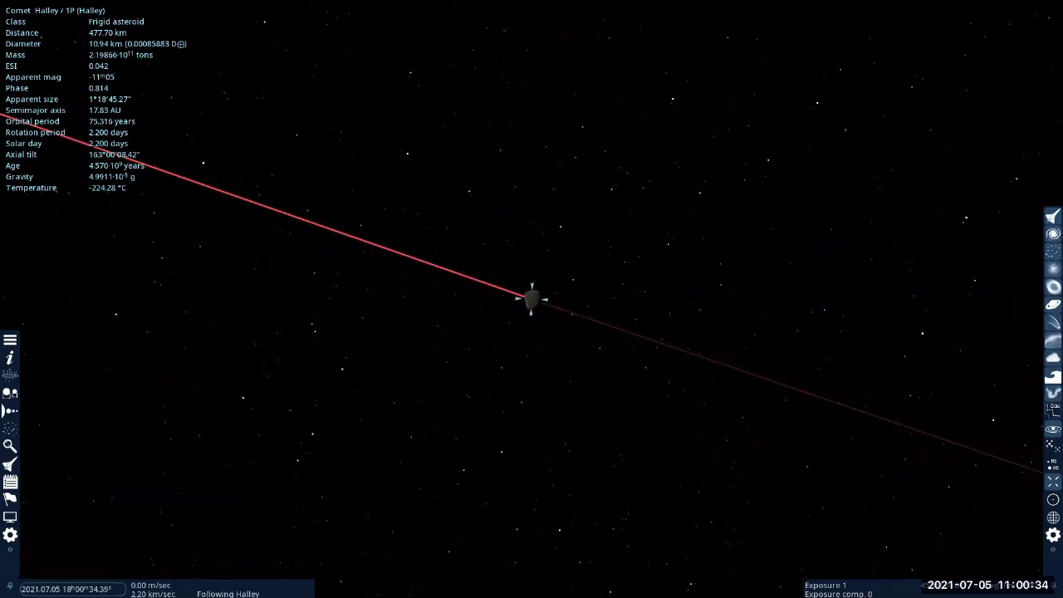
mouse_move(482, 238)
right_down()
mouse_move(442, 224)
mouse_move(614, 264)
mouse_move(624, 301)
mouse_move(644, 270)
mouse_move(682, 349)
right_up()
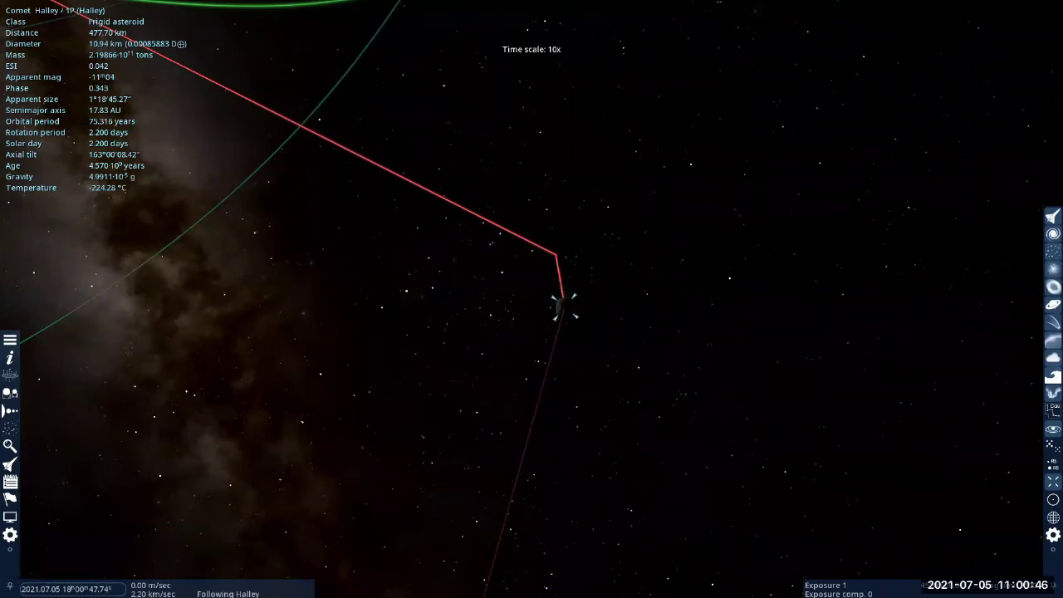
key(l)
key(l)
key(l)
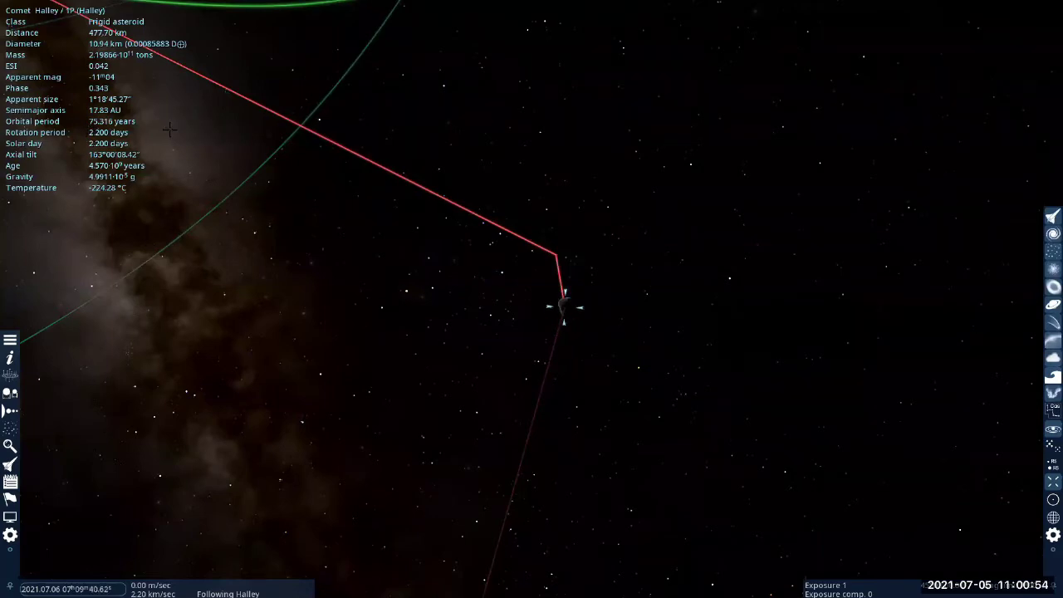
key(l)
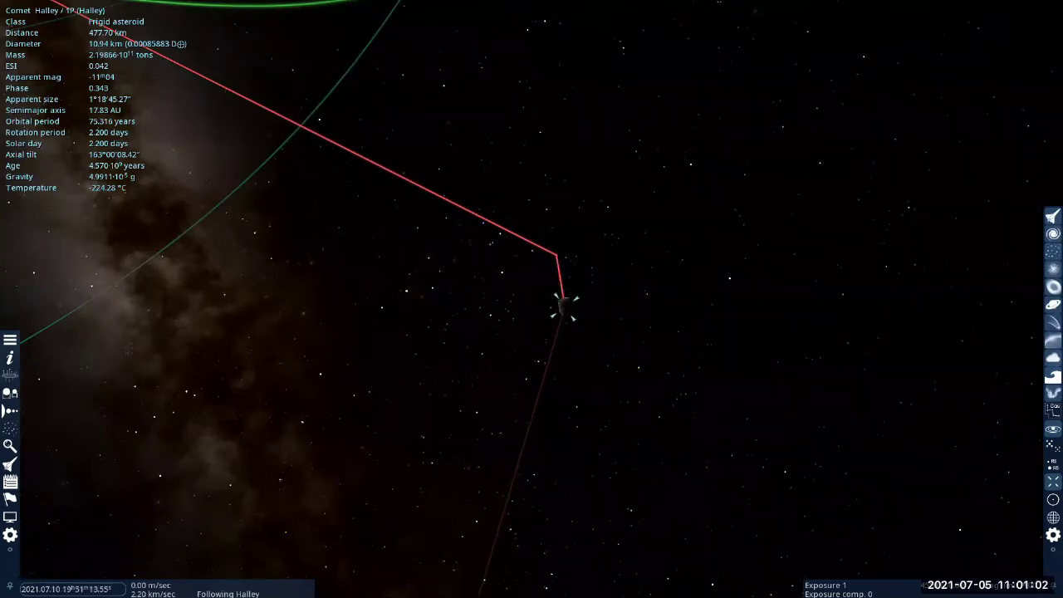
key(l)
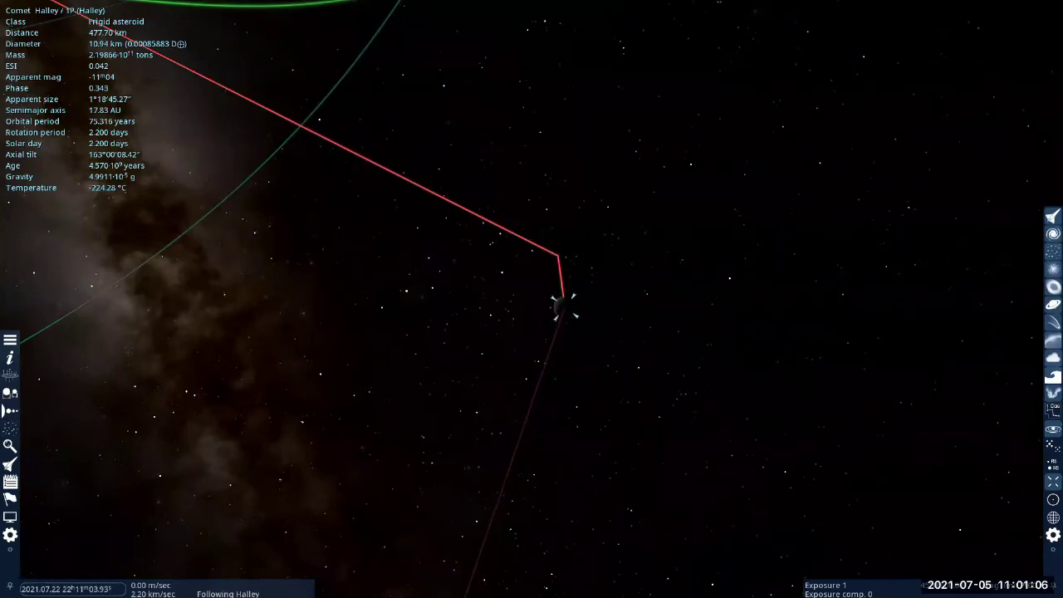
key(l)
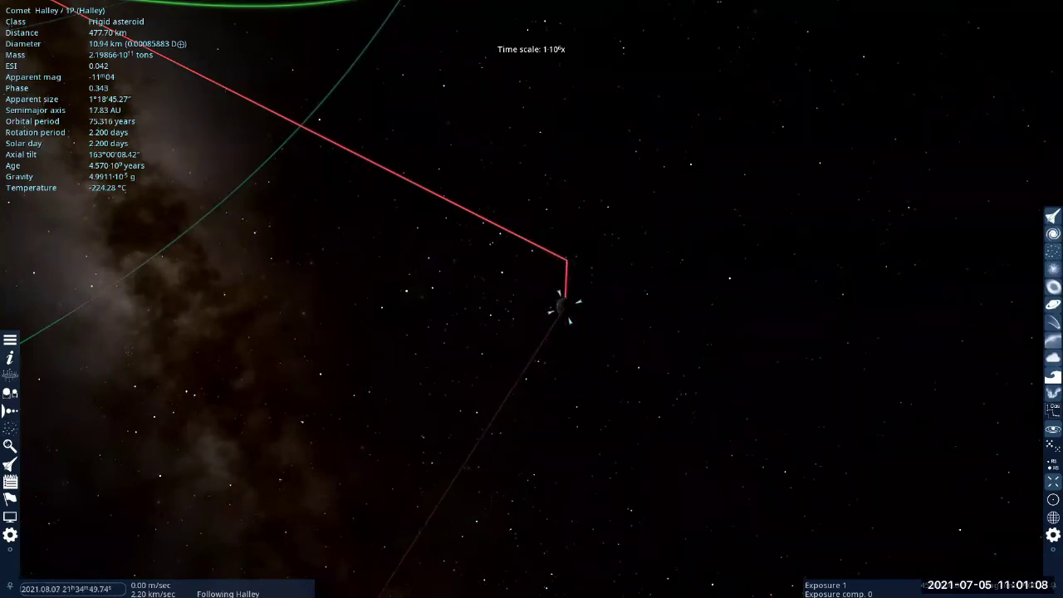
key(l)
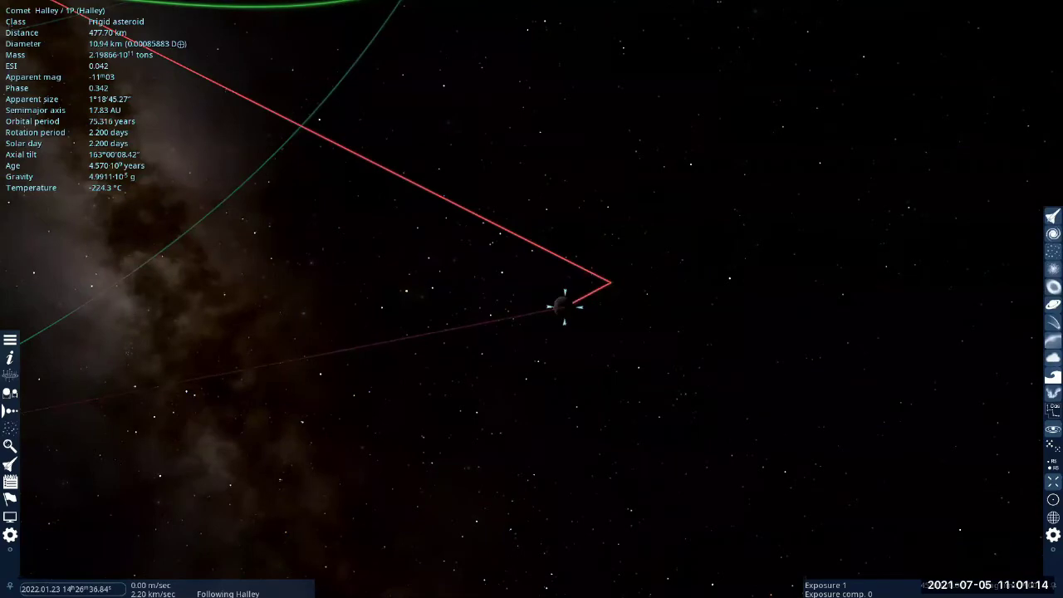
key(l)
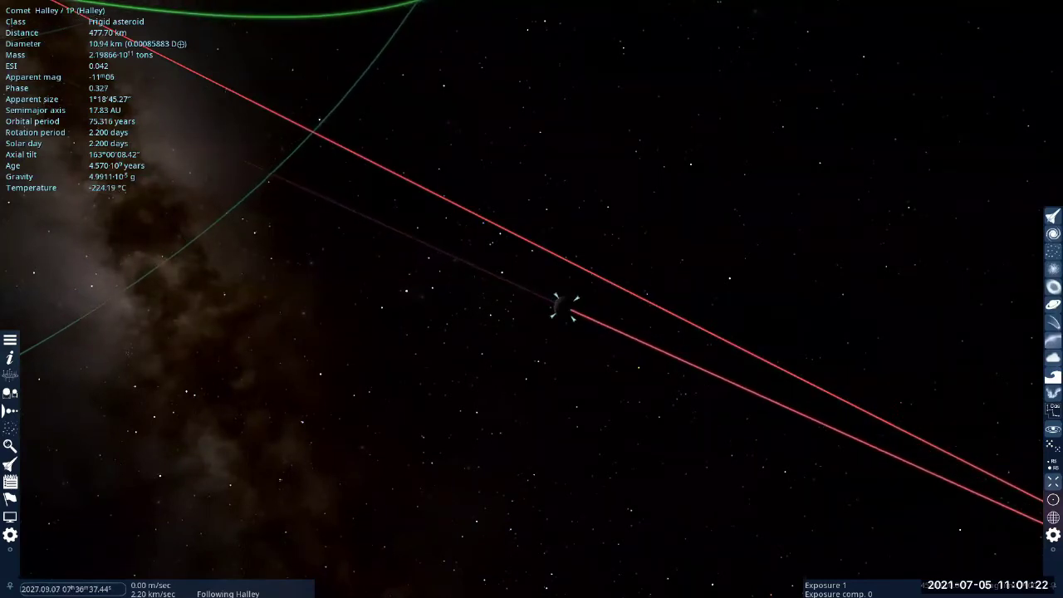
key(l)
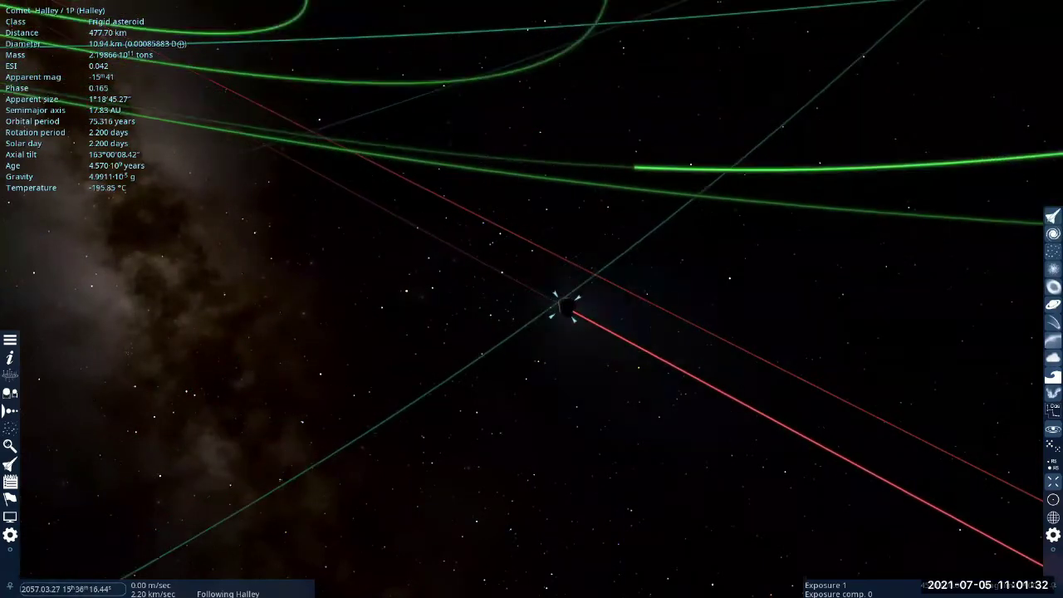
- Slow the accelerated simulation time as Halley approaches the inner solar system in 2060
key(k)
key(k)
key(k)
key(k)
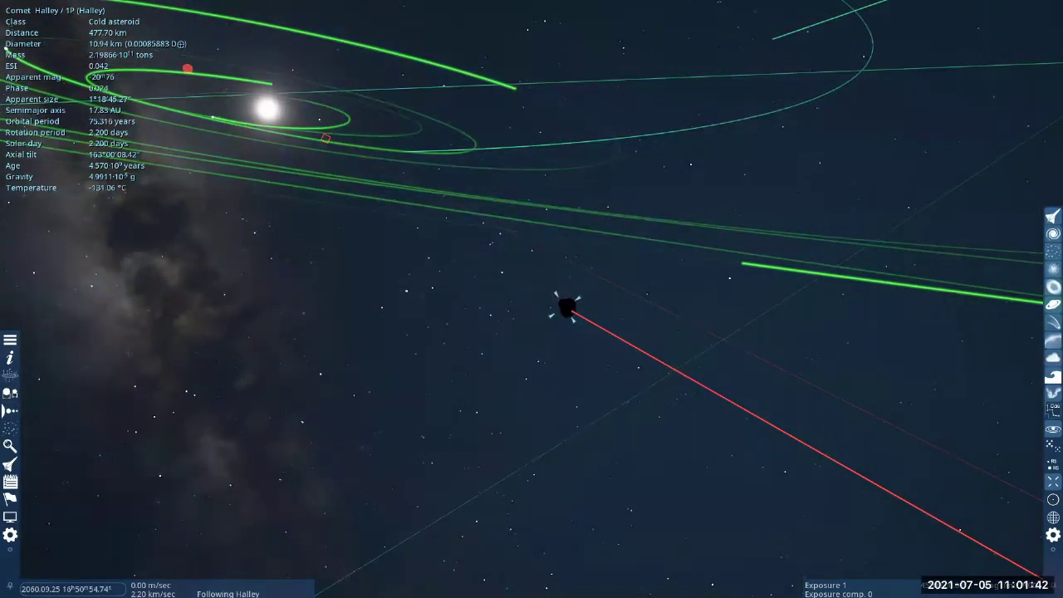
mouse_move(30, 581)
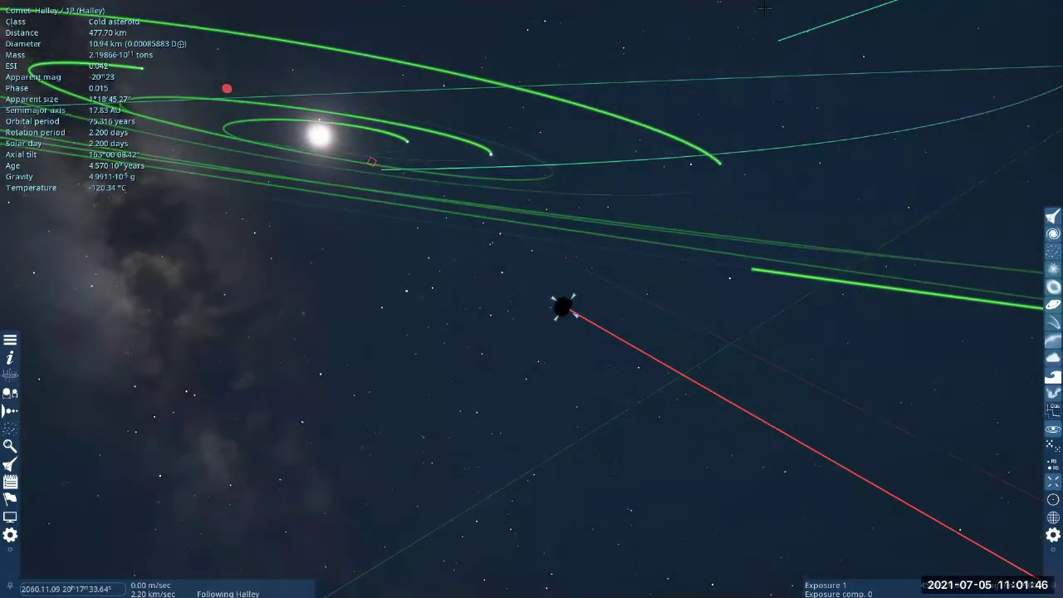
- Slow simulated time to 3·10⁵x and below while viewing Halley's growing coma and tail from different angles into March 2061
key(k)
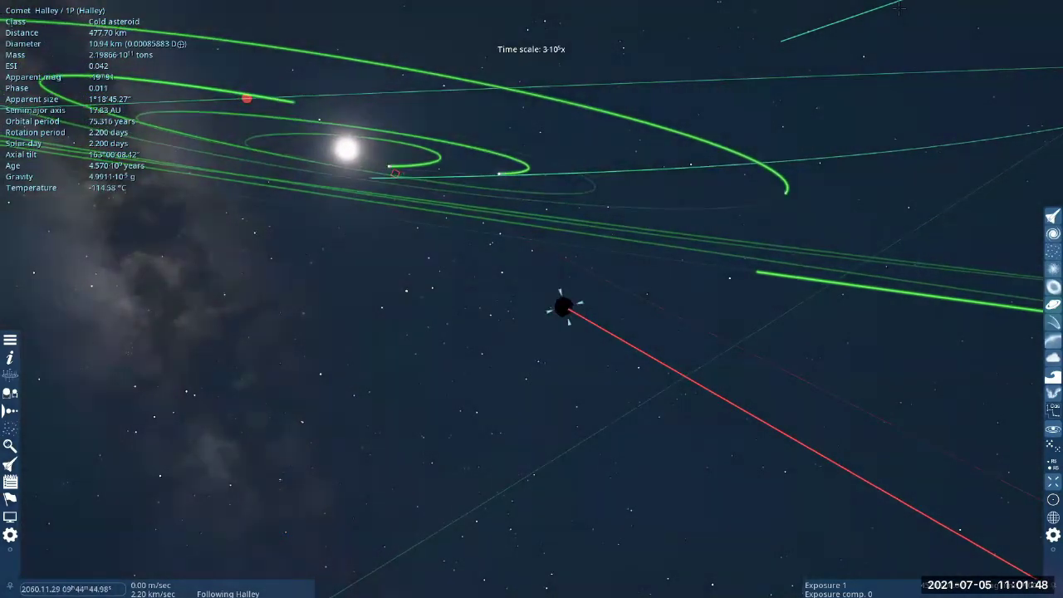
right_drag(944, 70, 906, 236)
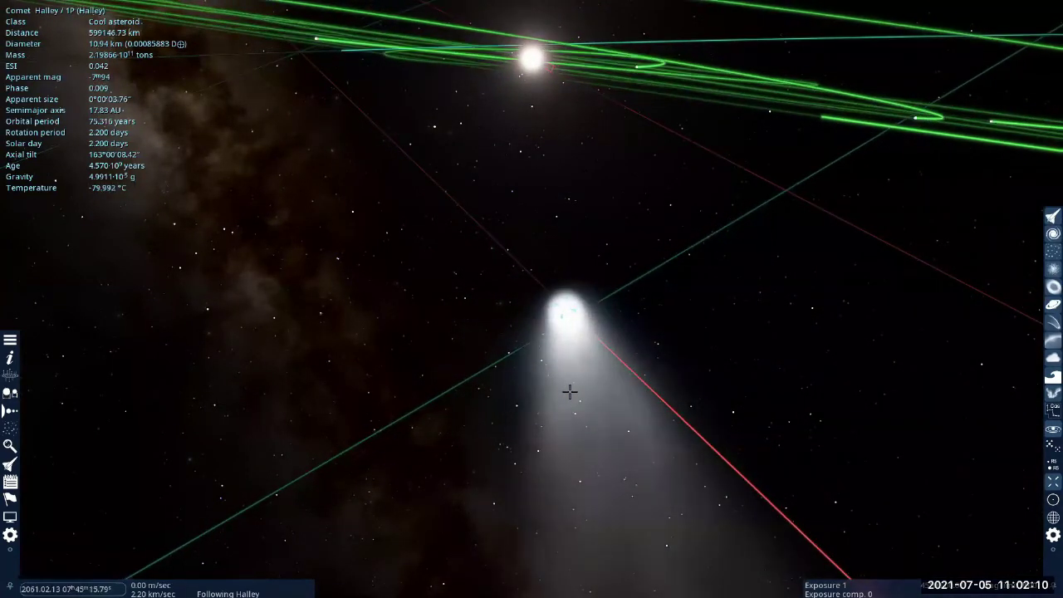
key(k)
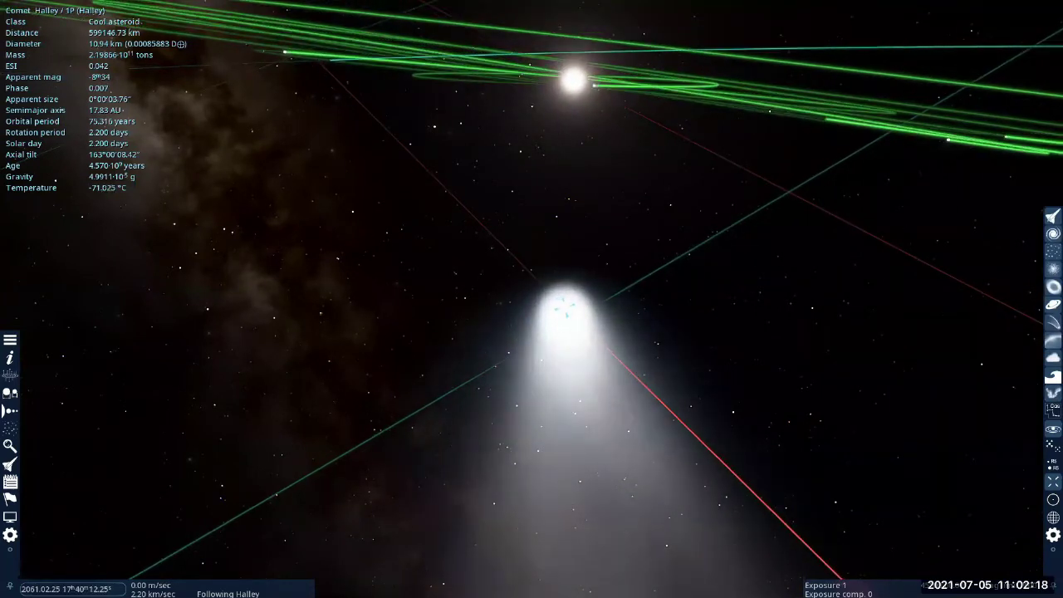
right_drag(686, 260, 696, 257)
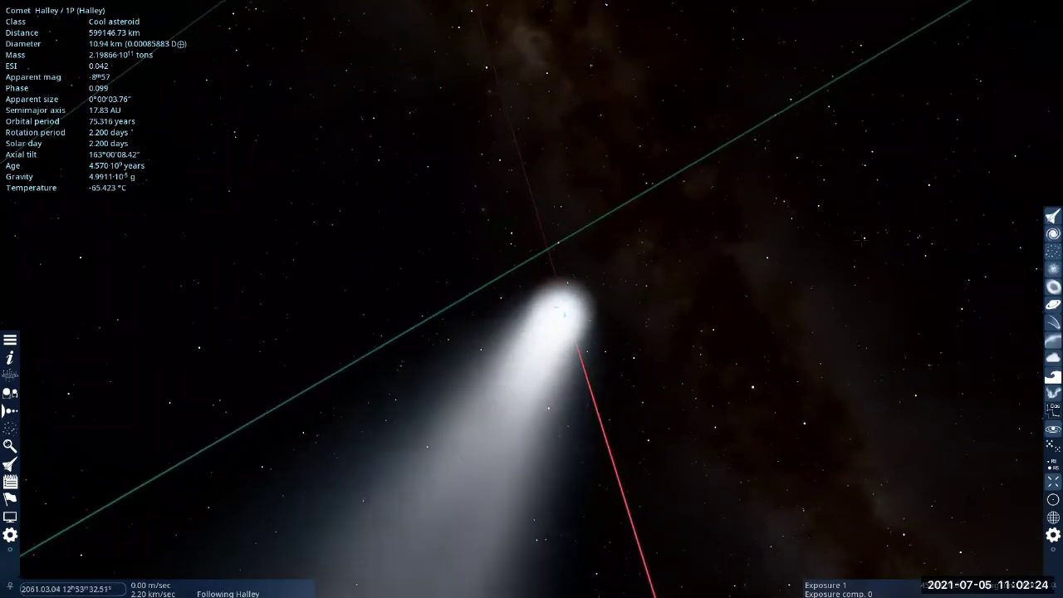
- Compare Halley's position with the inner planets' orbits, slow simulated time further, and close in on the comet again
scroll(749, 448, down, 5)
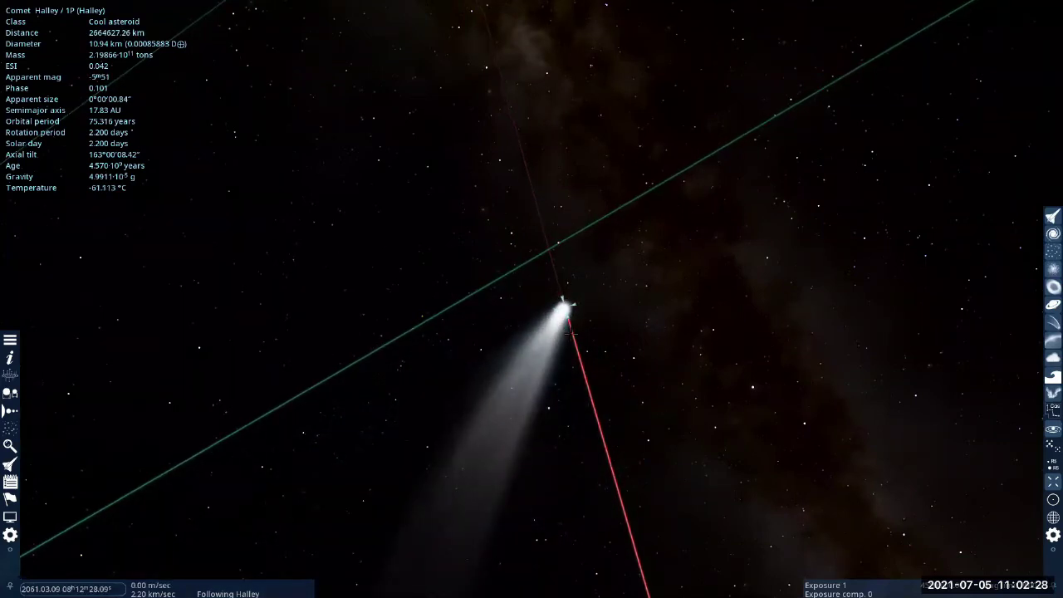
scroll(531, 299, down, 8)
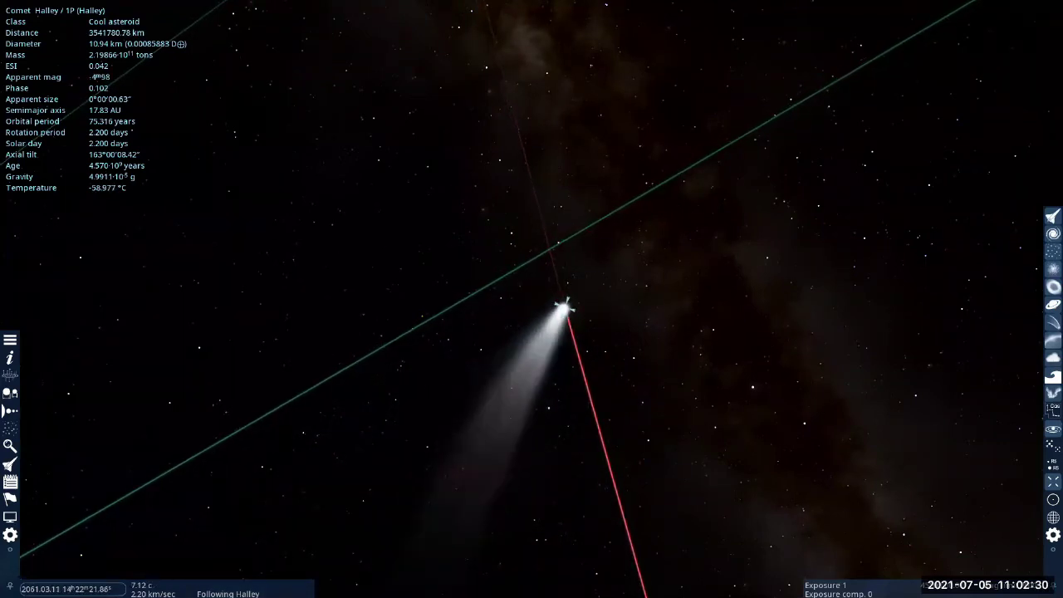
scroll(565, 309, down, 5)
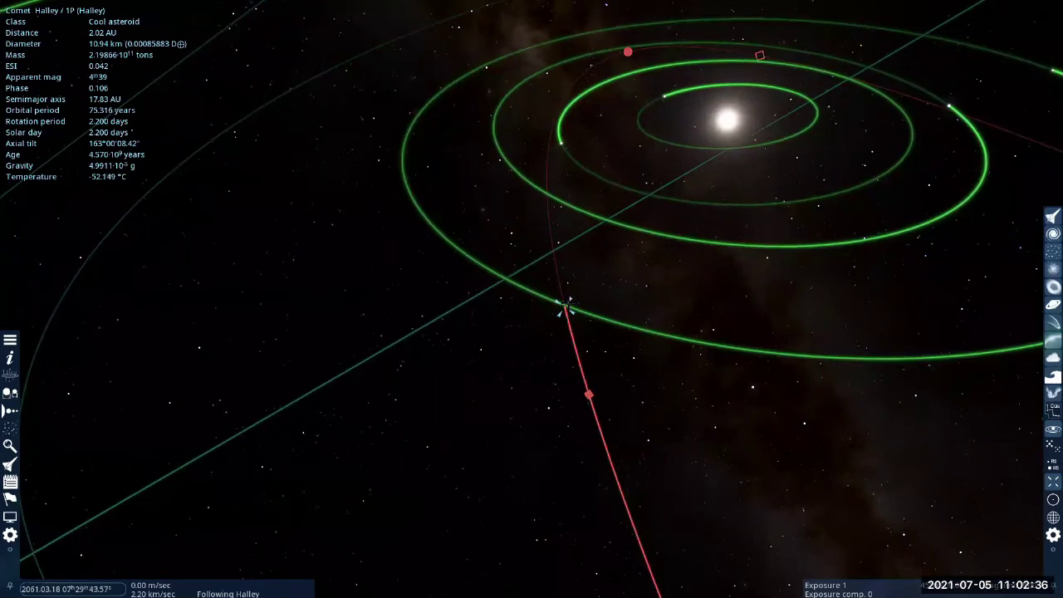
key(k)
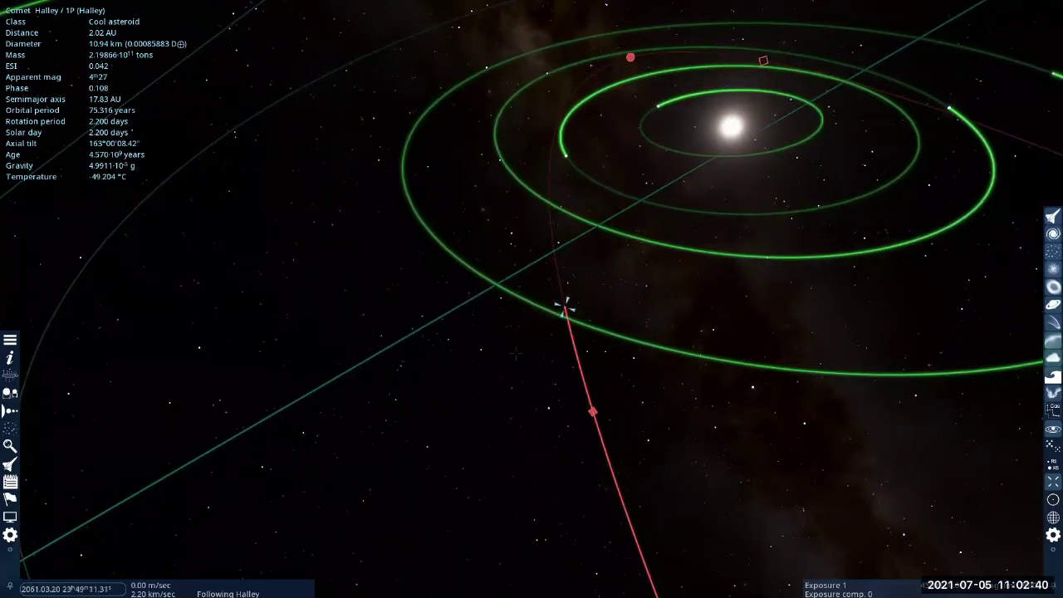
scroll(550, 277, up, 8)
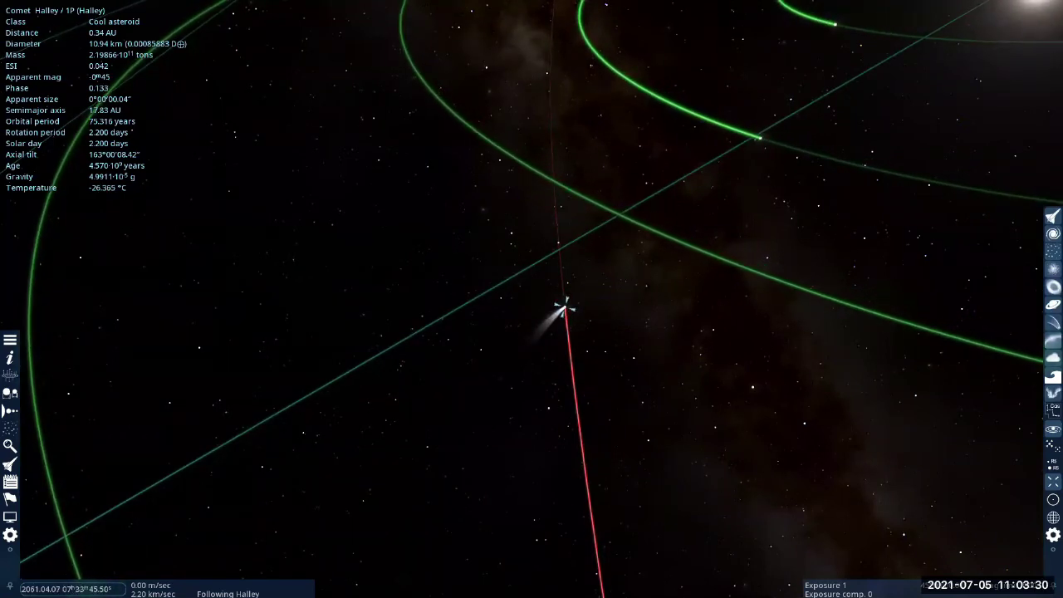
- Examine Halley's tail up close and its place among the inner planets' orbits in April 2061
right_drag(531, 299, 531, 336)
scroll(532, 336, up, 3)
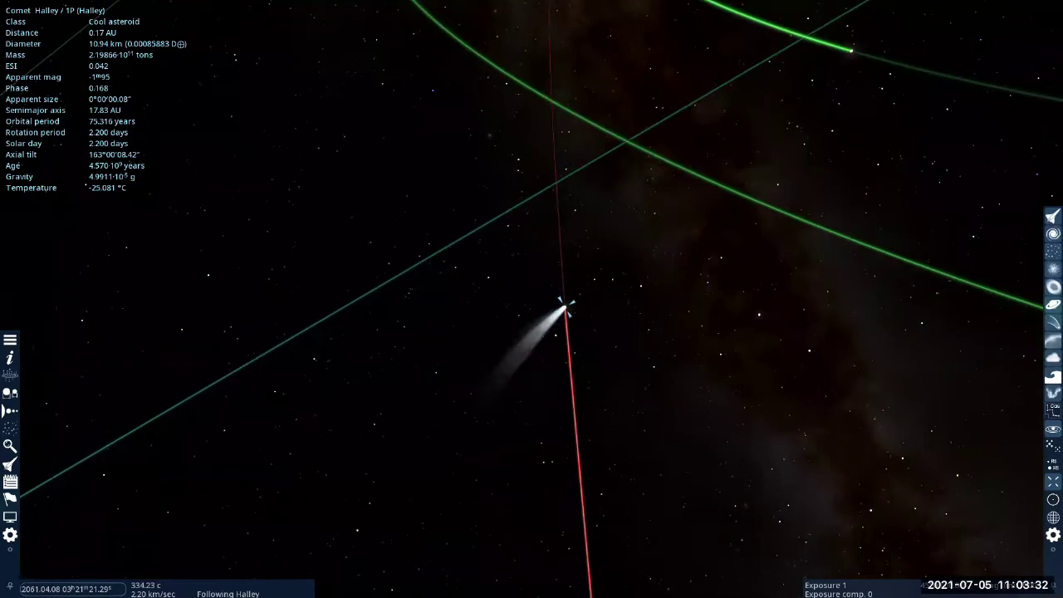
scroll(532, 336, down, 6)
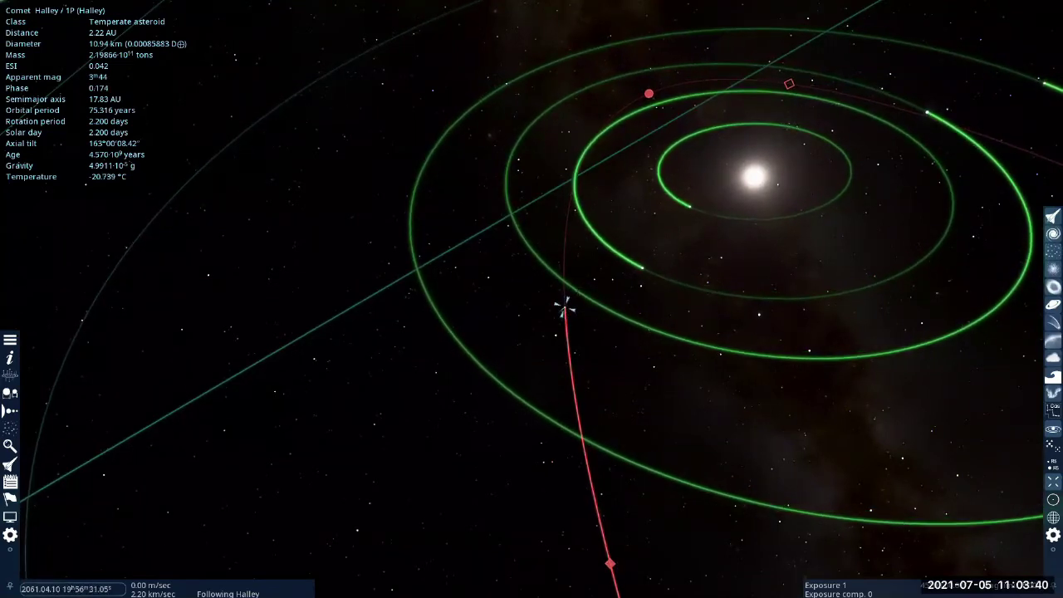
scroll(531, 299, up, 10)
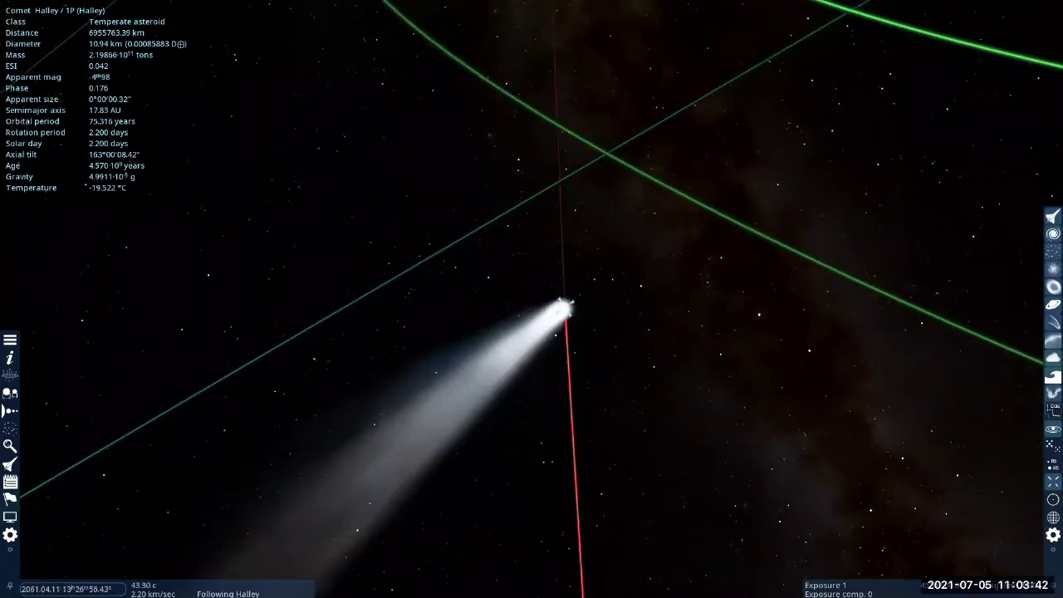
scroll(531, 299, down, 10)
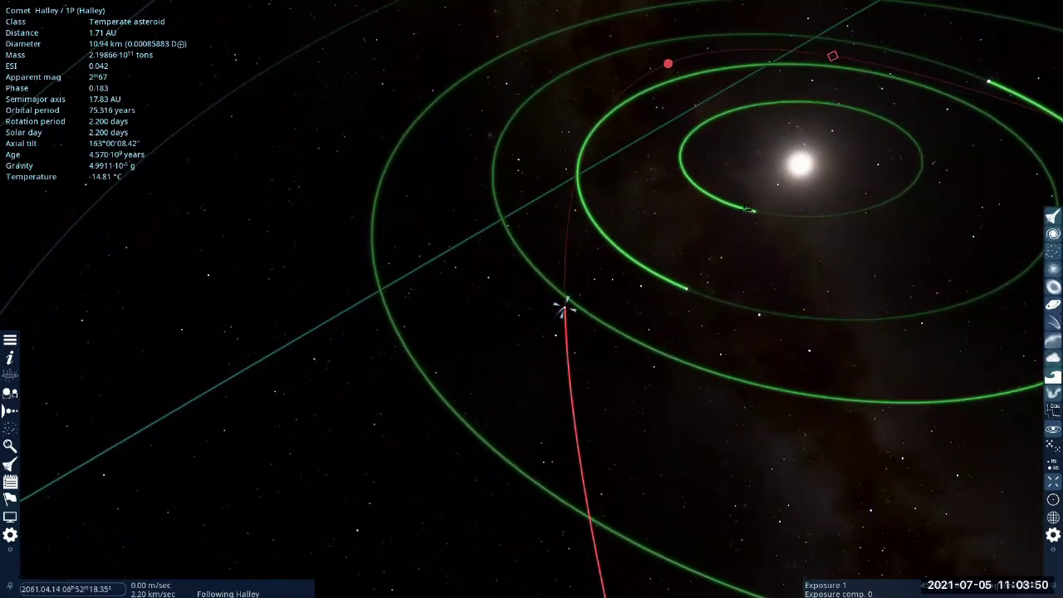
- Run simulated time faster to mid-May 2061, then reduce the time scale to 3000x
key(l)
key(l)
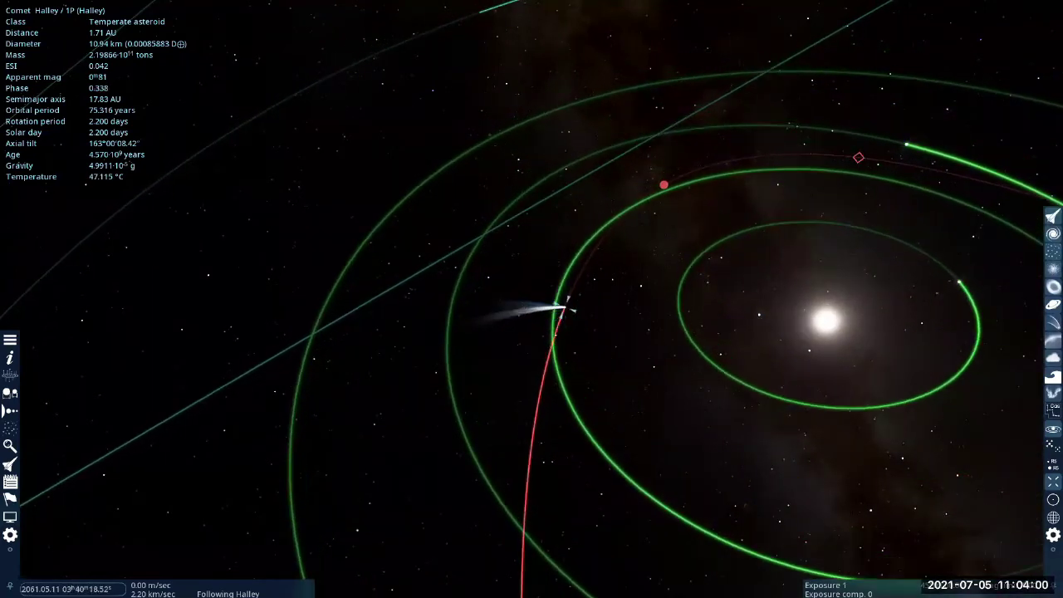
key(k)
key(k)
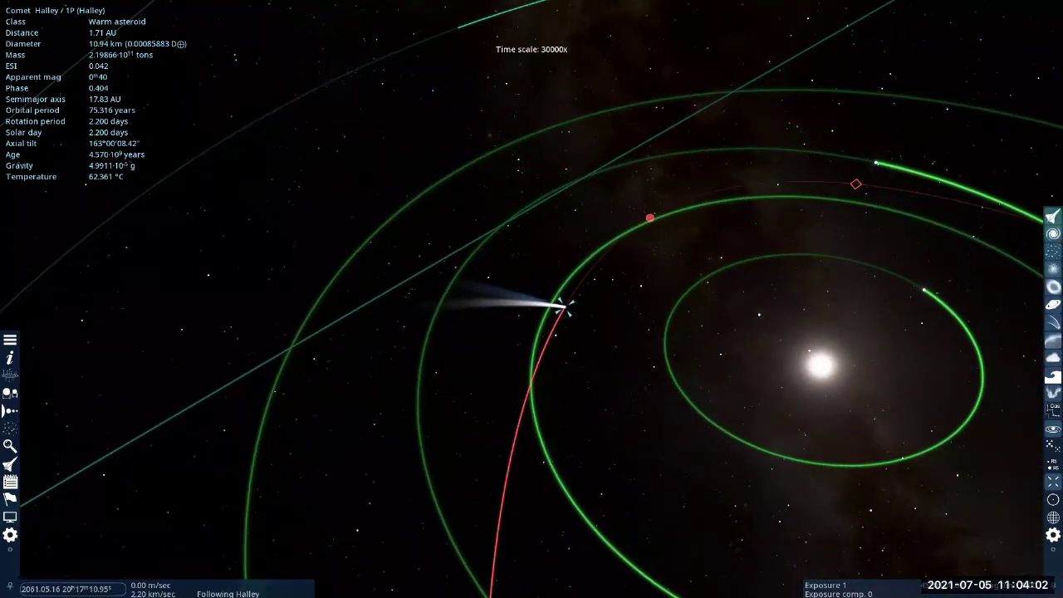
key(comma)
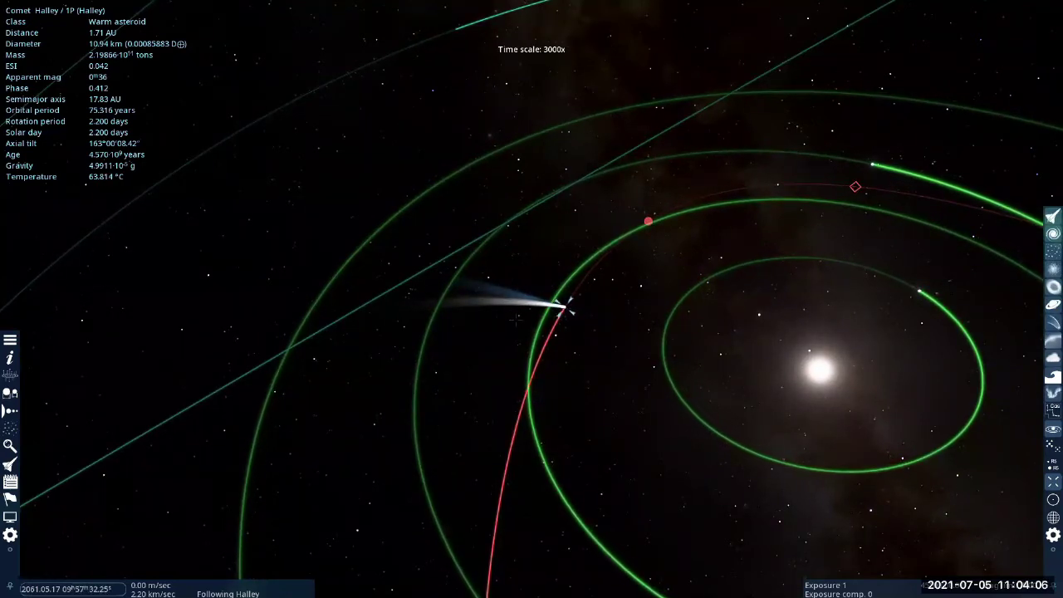
- Examine Halley's separate white and blue tails up close and against the inner planets' orbits
scroll(515, 315, up, 8)
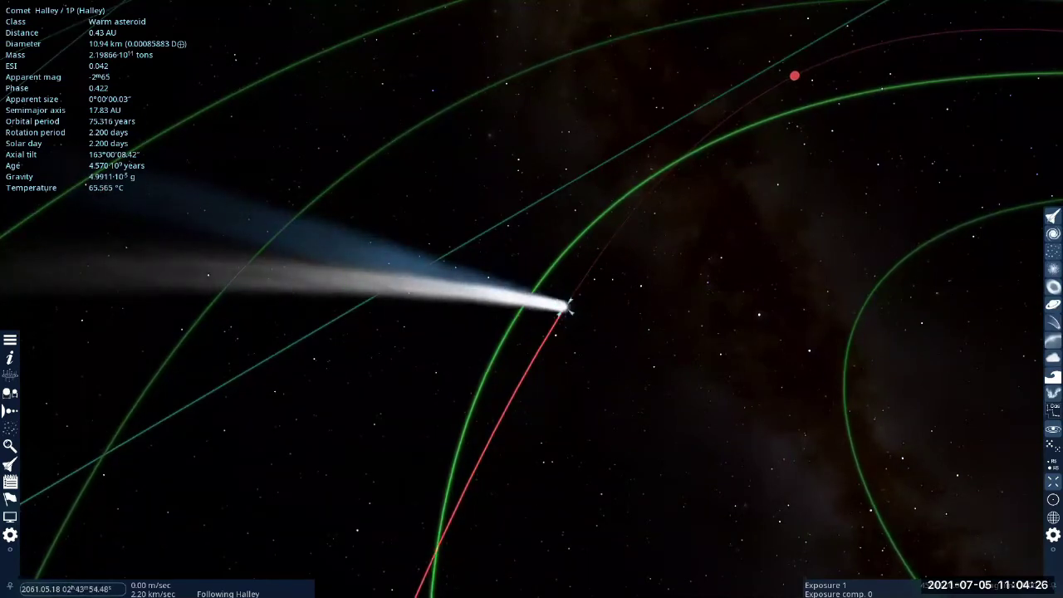
scroll(892, 382, up, 2)
scroll(893, 382, down, 7)
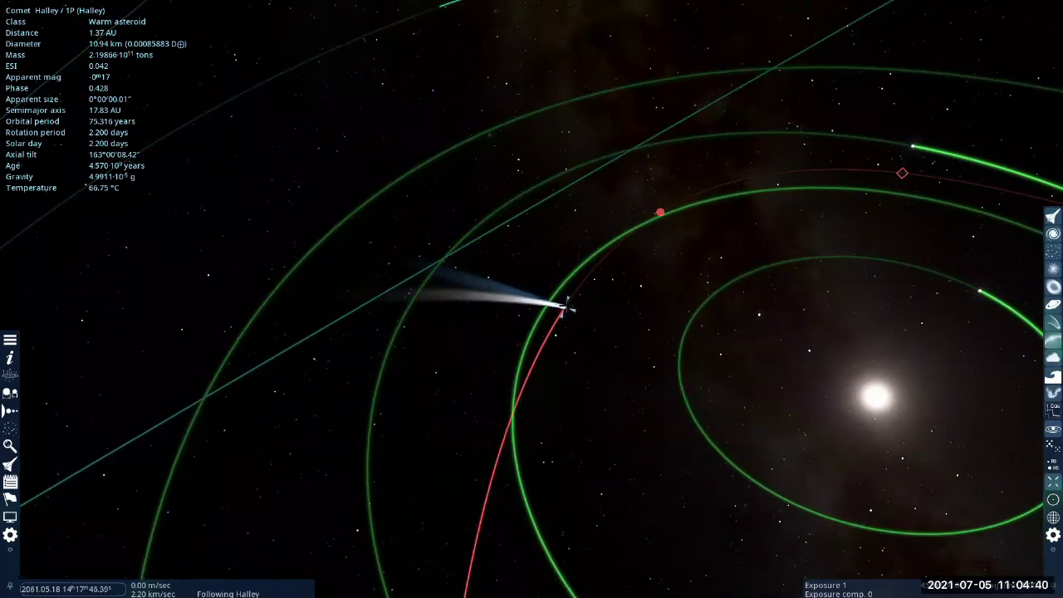
scroll(564, 307, up, 5)
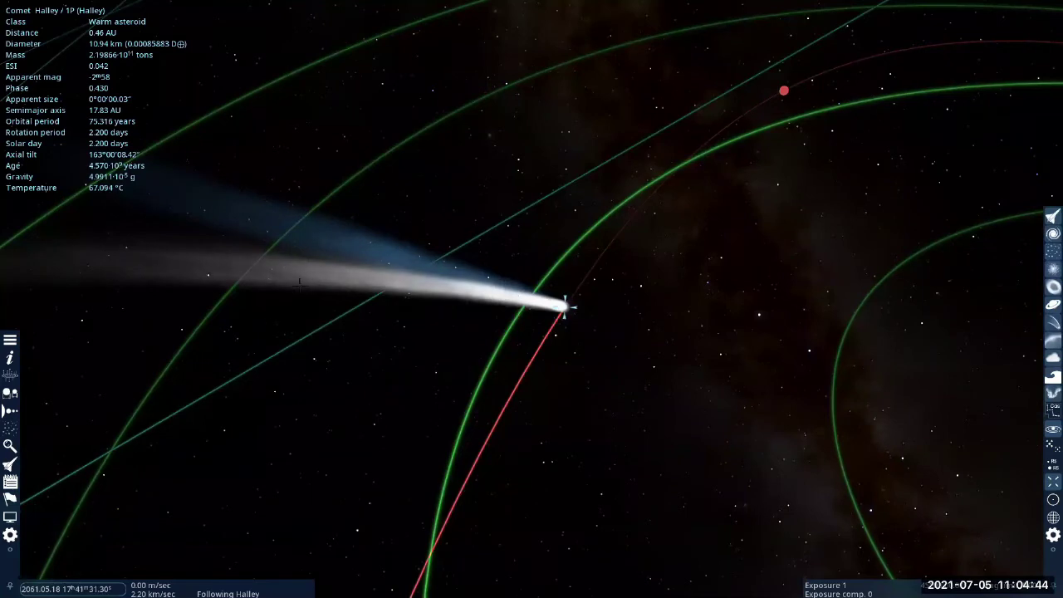
scroll(563, 308, down, 5)
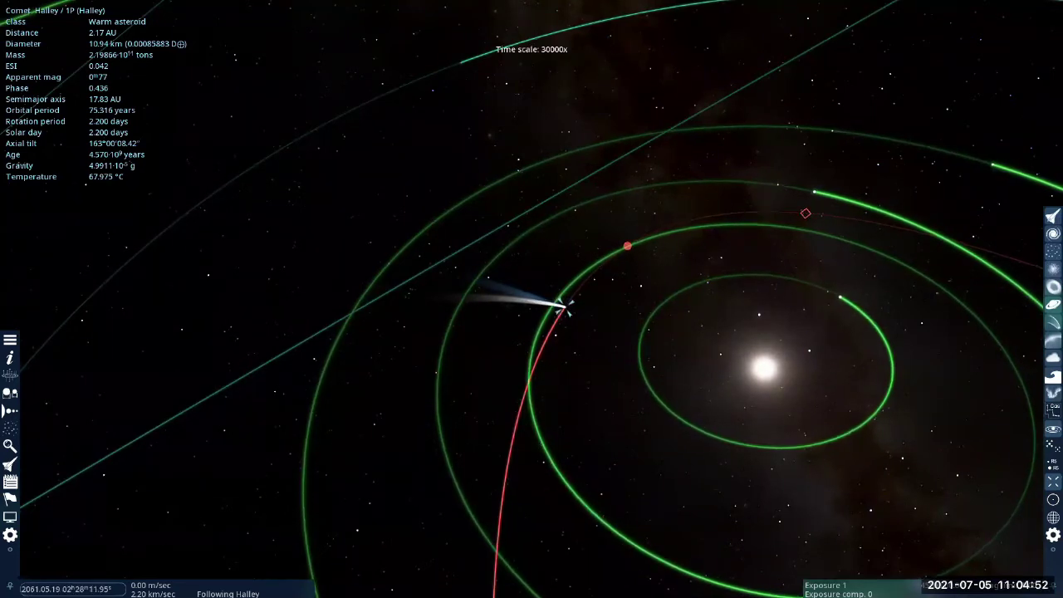
- Raise the time scale to 1·10⁵x and beyond, following Halley around the Sun and outward into 2062
key(l)
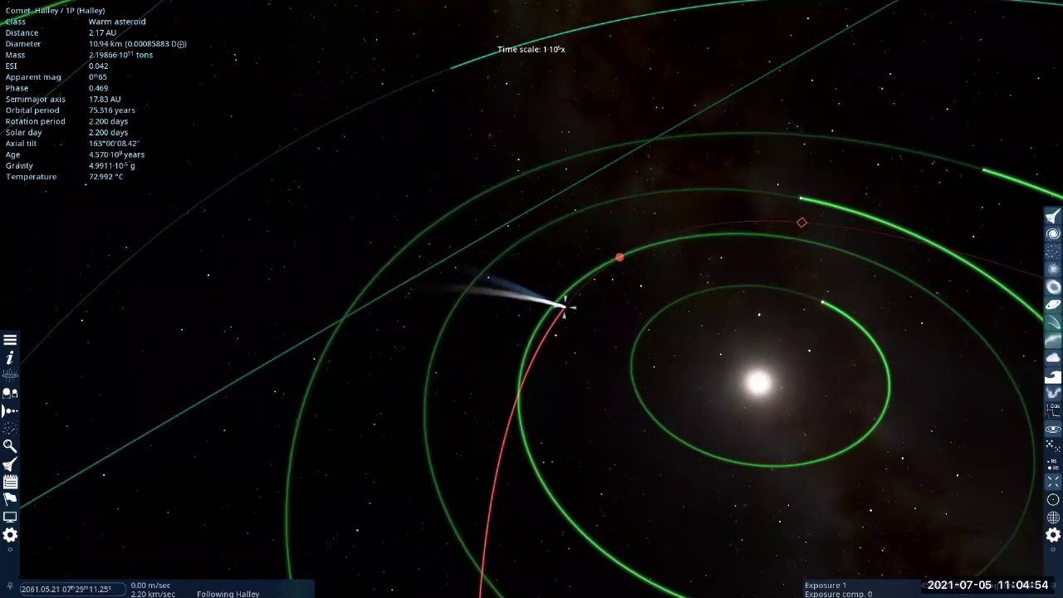
key(l)
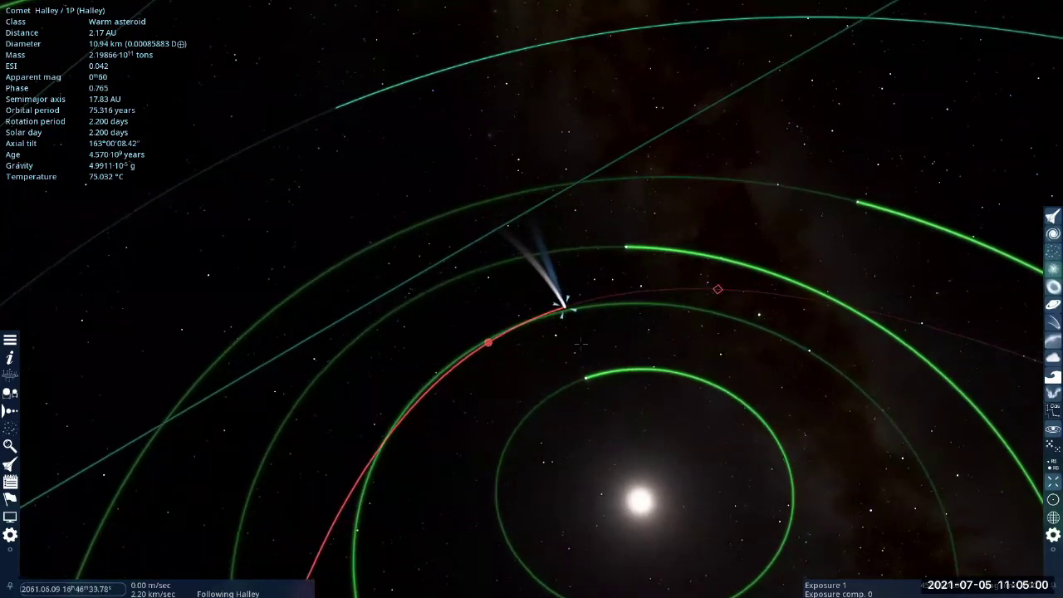
key(l)
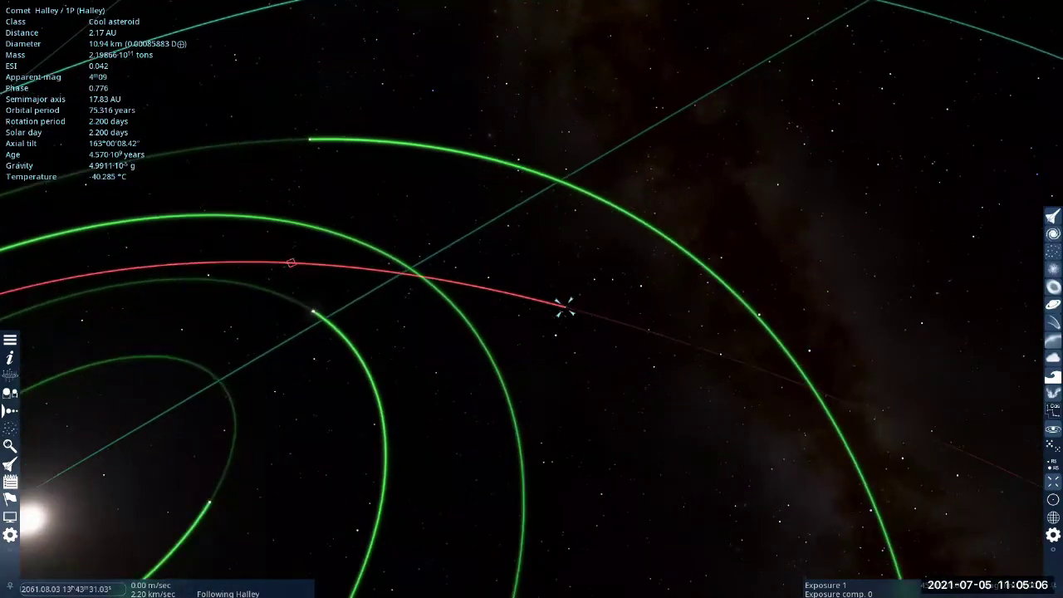
scroll(532, 343, down, 4)
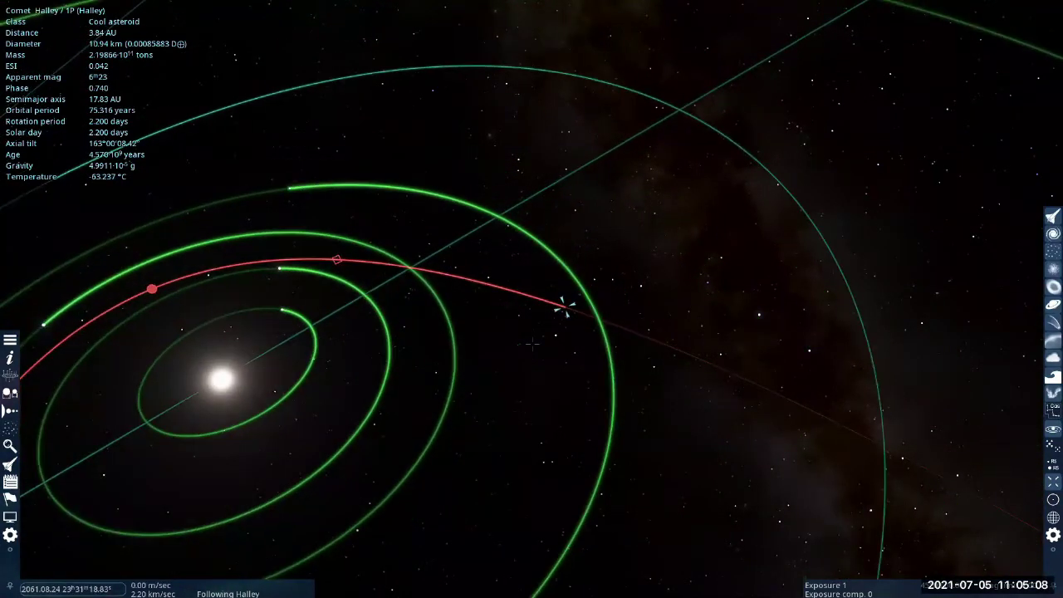
key(comma)
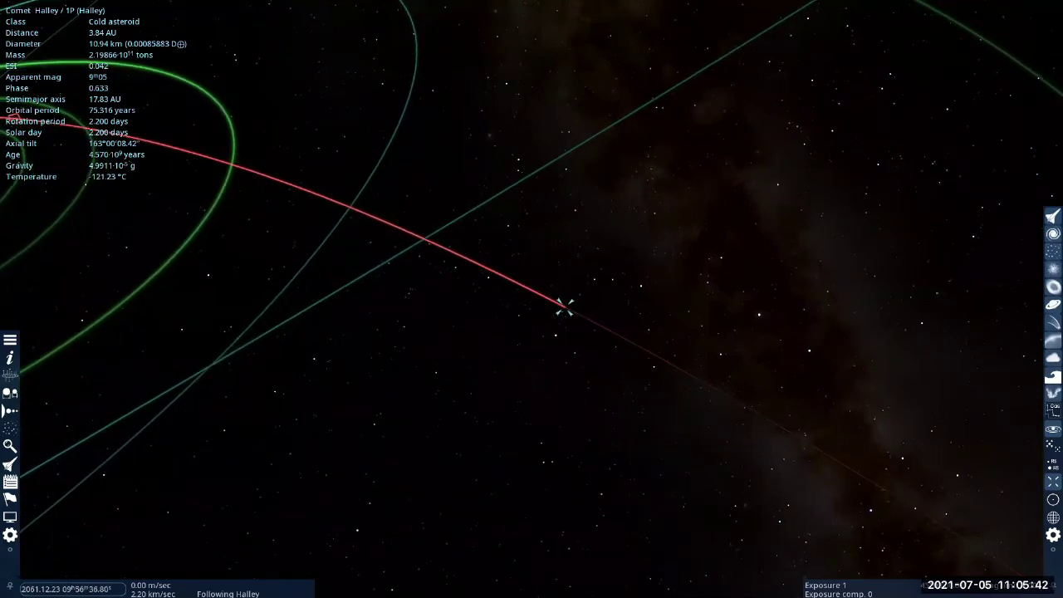
scroll(495, 422, down, 10)
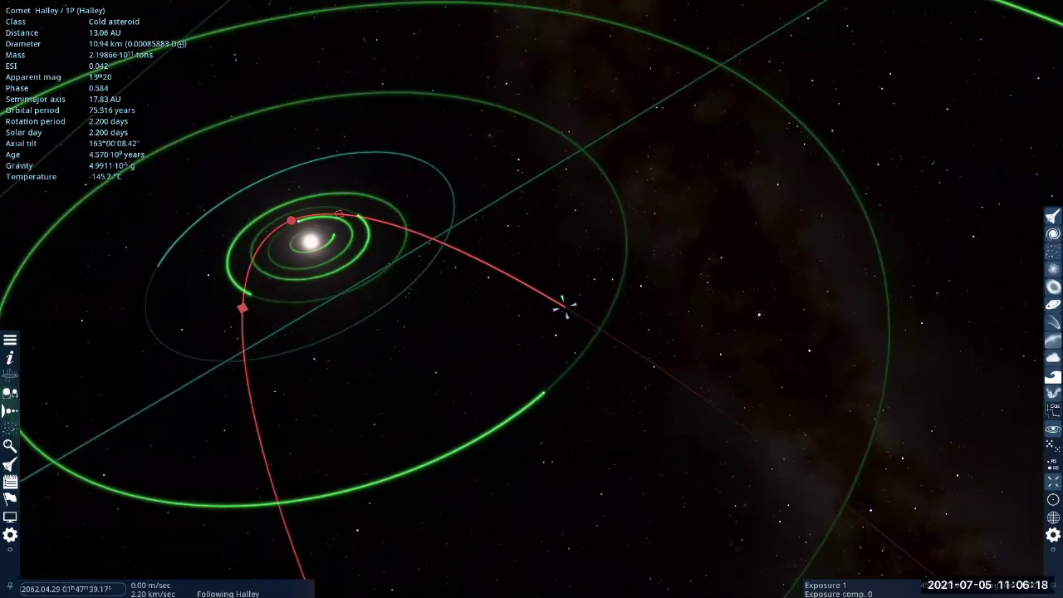
- Open the object search and clear the previous object name
key(F3)
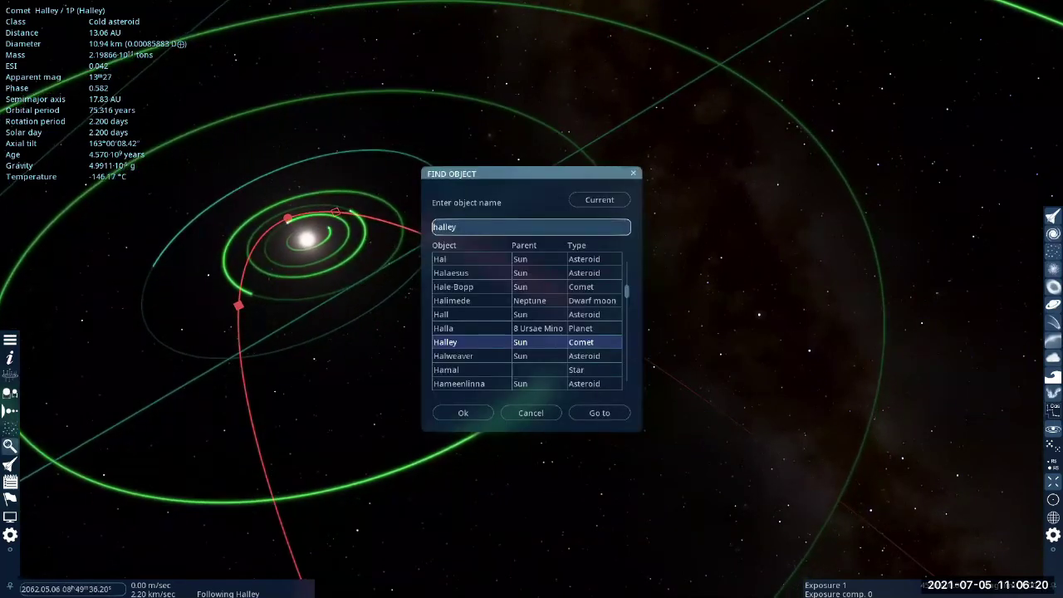
key(BackSpace)
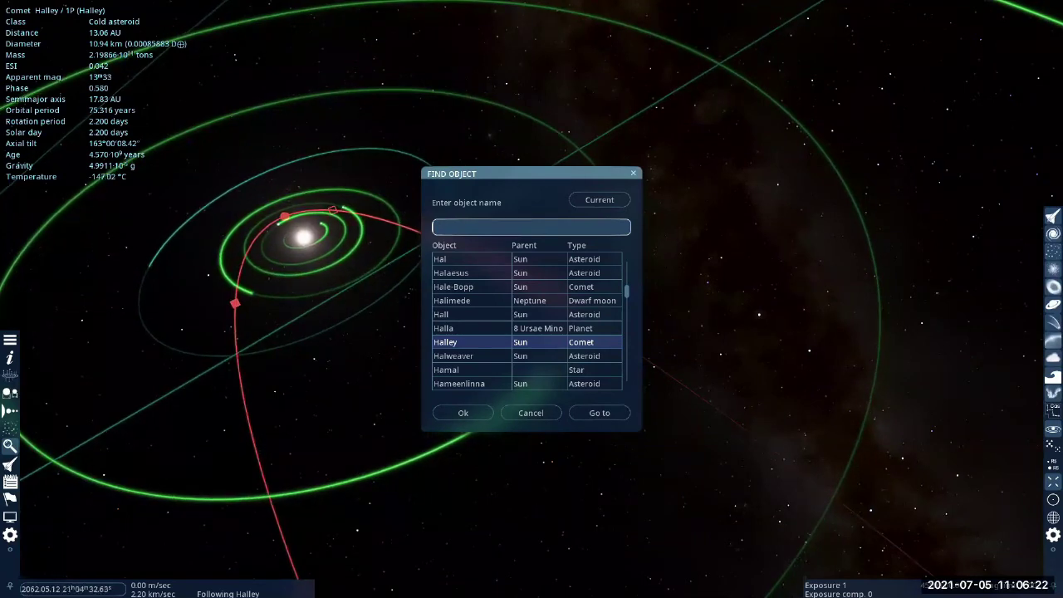
text(n)
key(BackSpace)
text(bob)
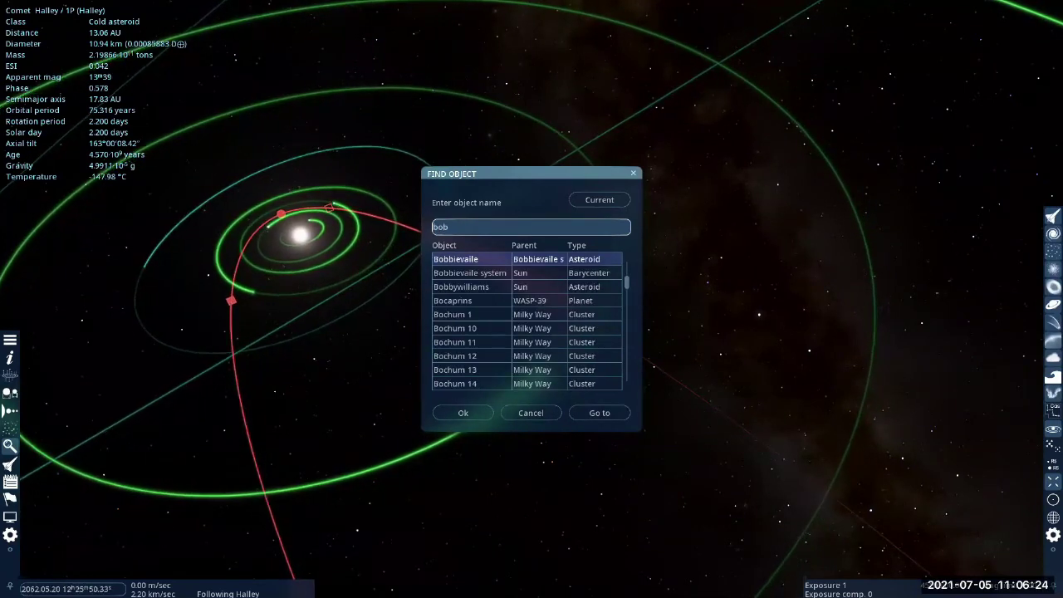
text( h)
key(BackSpace)
key(BackSpace)
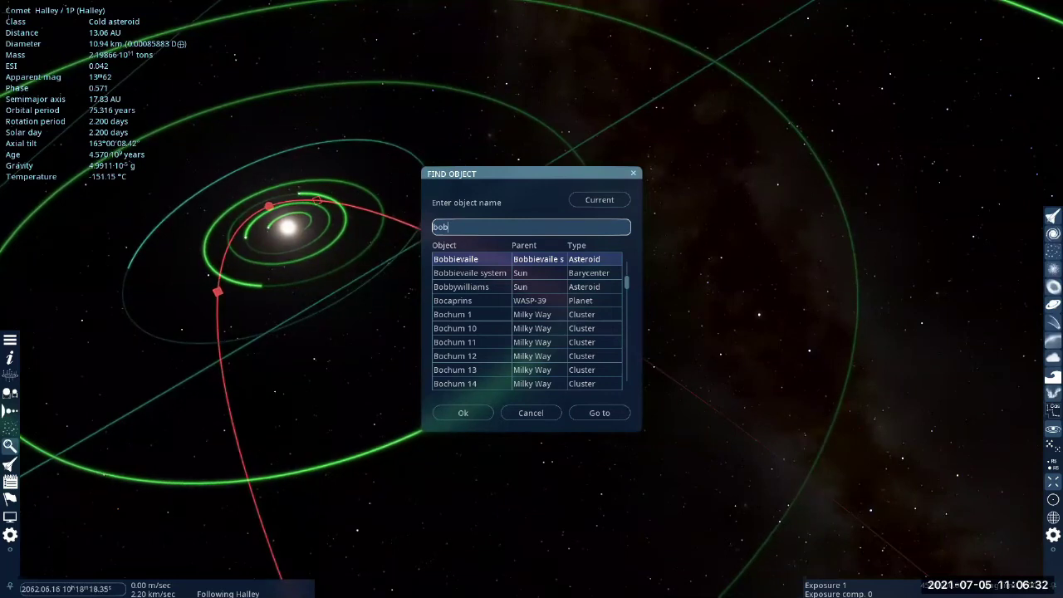
key(BackSpace)
key(BackSpace)
key(BackSpace)
- Search for "hale", select the comet Hale-Bopp, and bring its orbit around the Sun into view
text(hale)
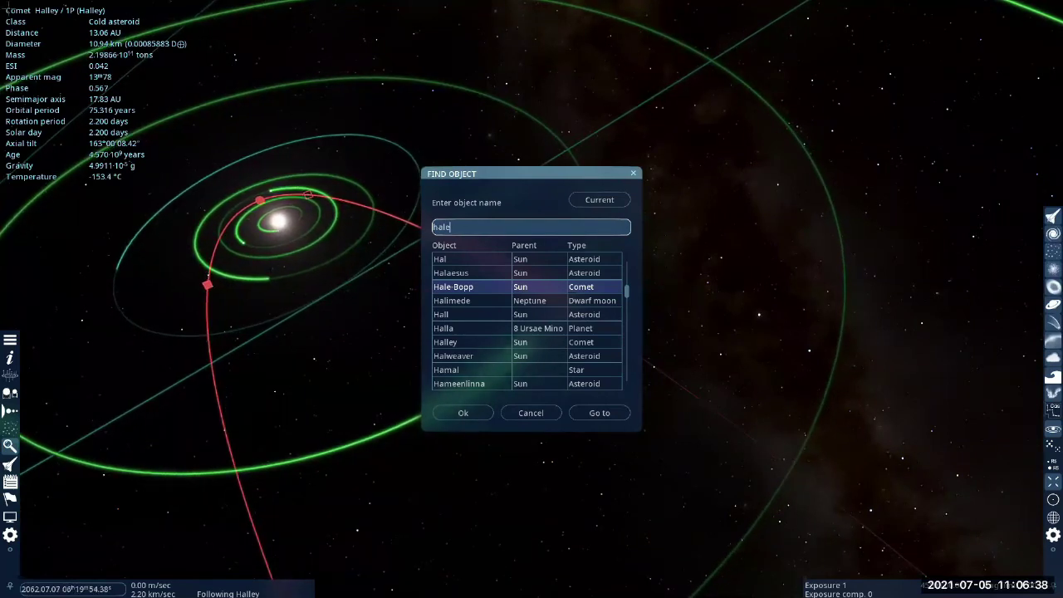
key(Return)
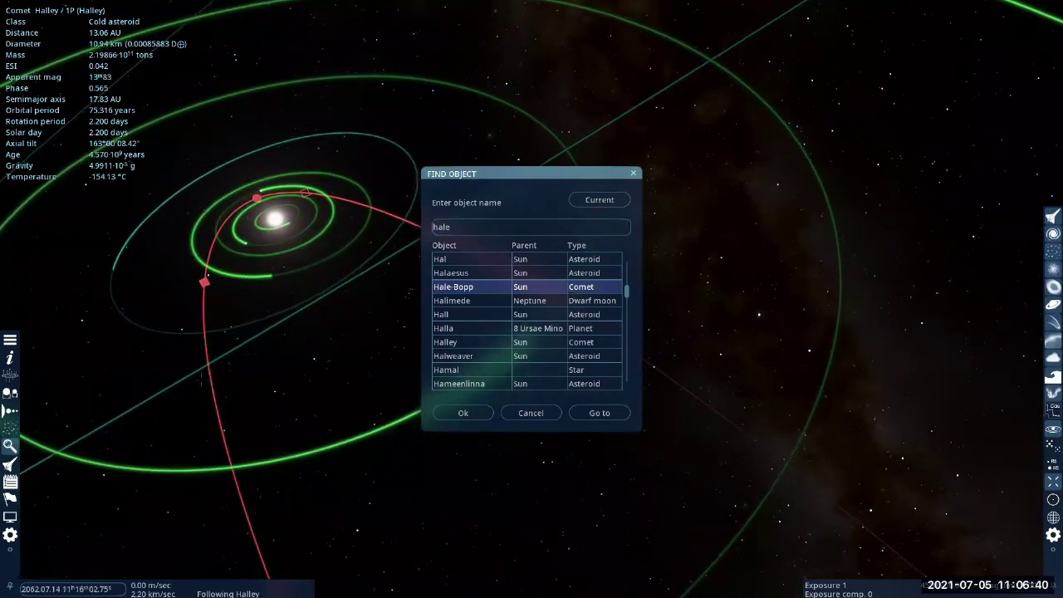
click(528, 288)
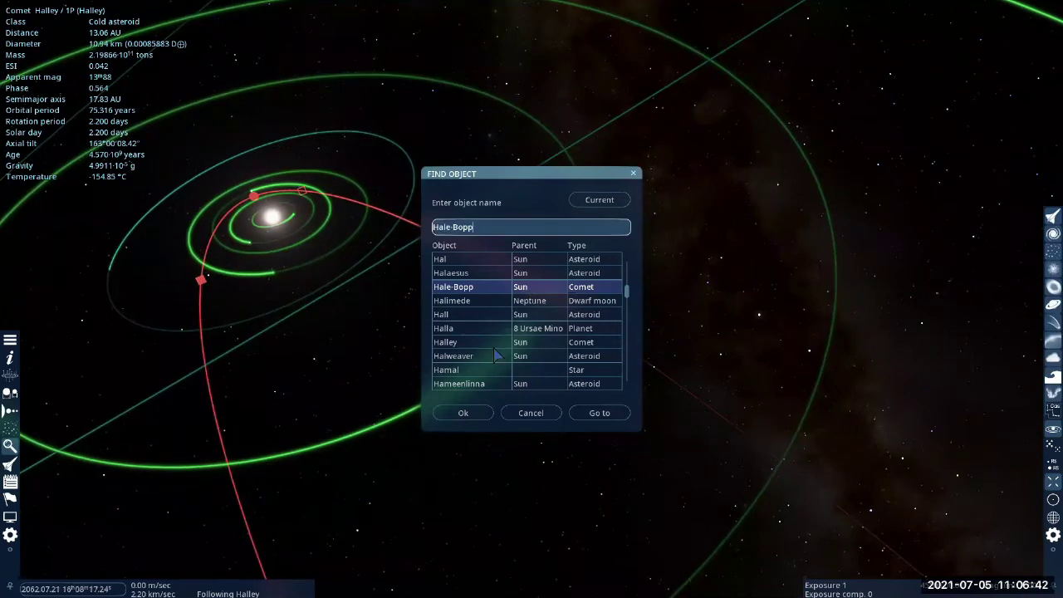
click(464, 414)
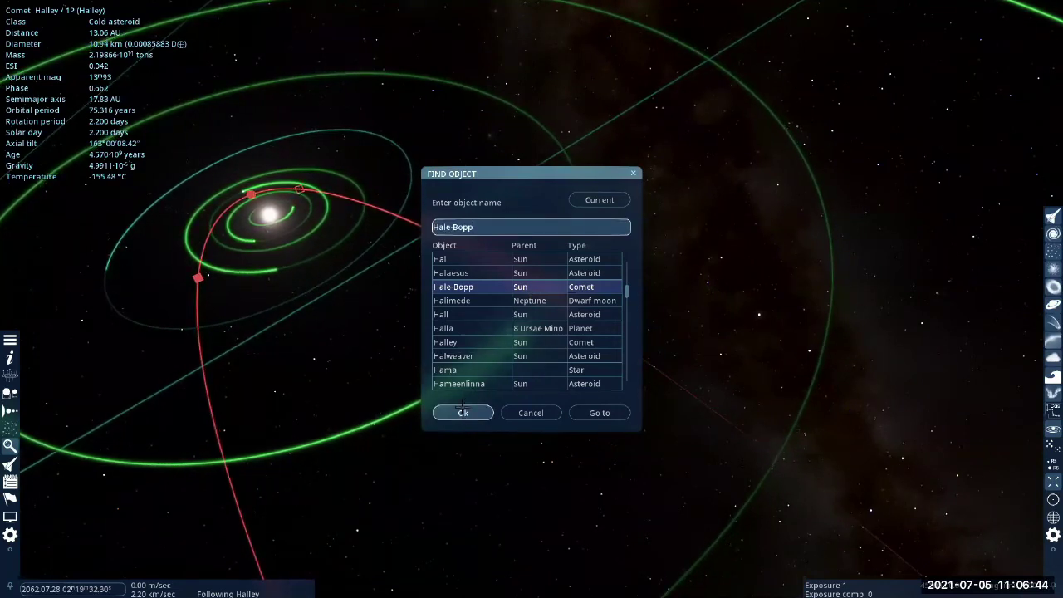
right_drag(464, 414, 332, 427)
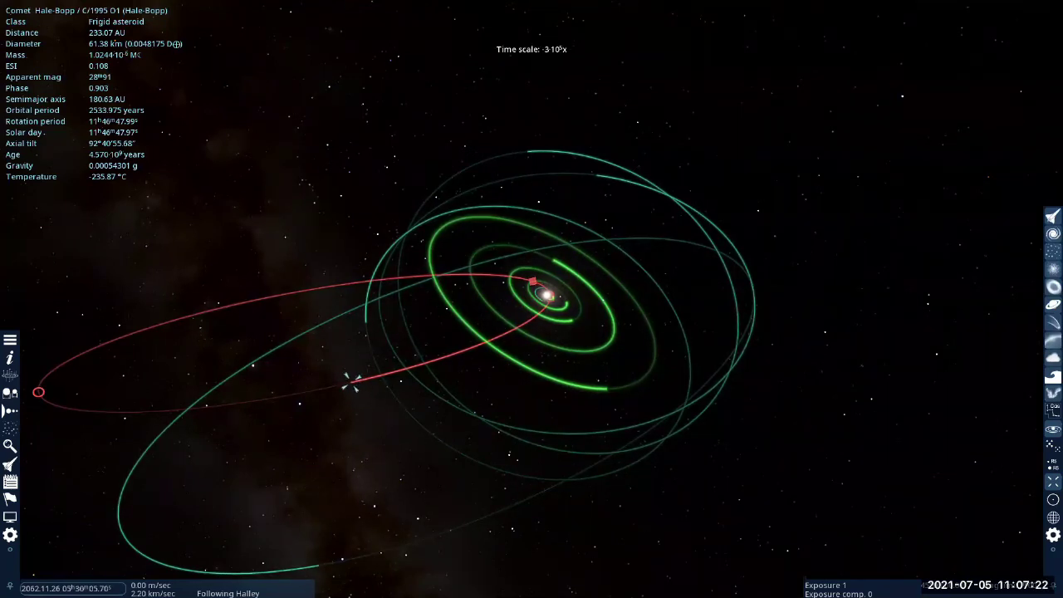
- Run time backwards at up to -3·10⁸x, slowing to -3·10⁶x around 1999 as Hale-Bopp nears the Sun
key(l)
key(l)
key(l)
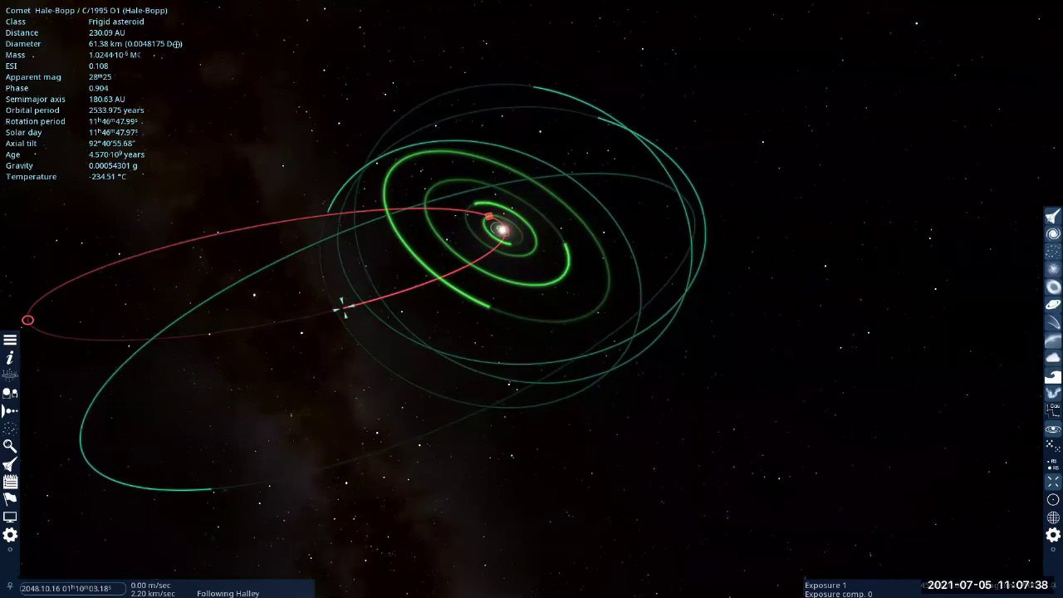
key(l)
key(l)
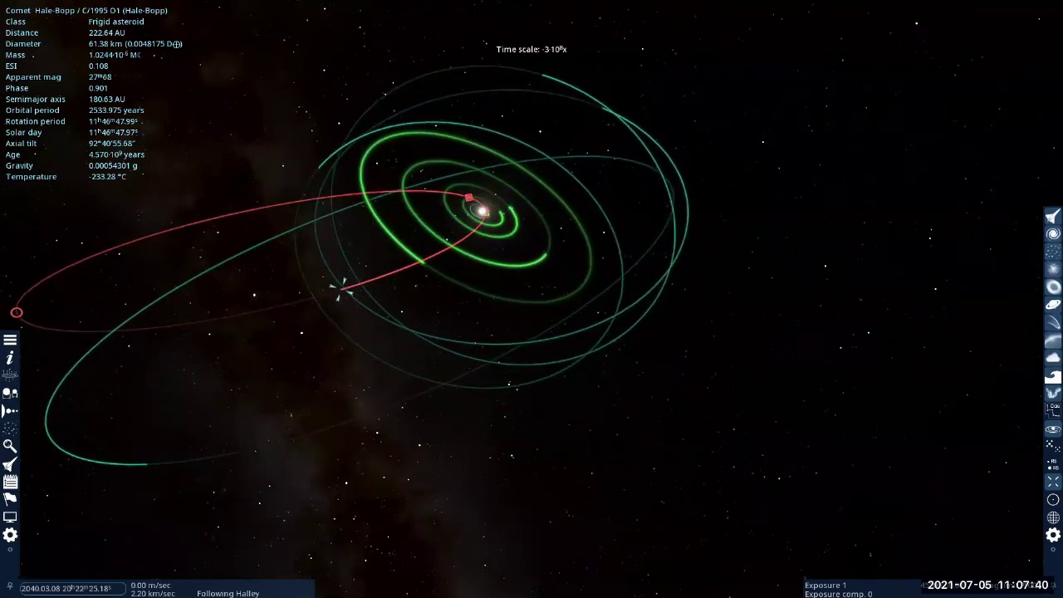
key(k)
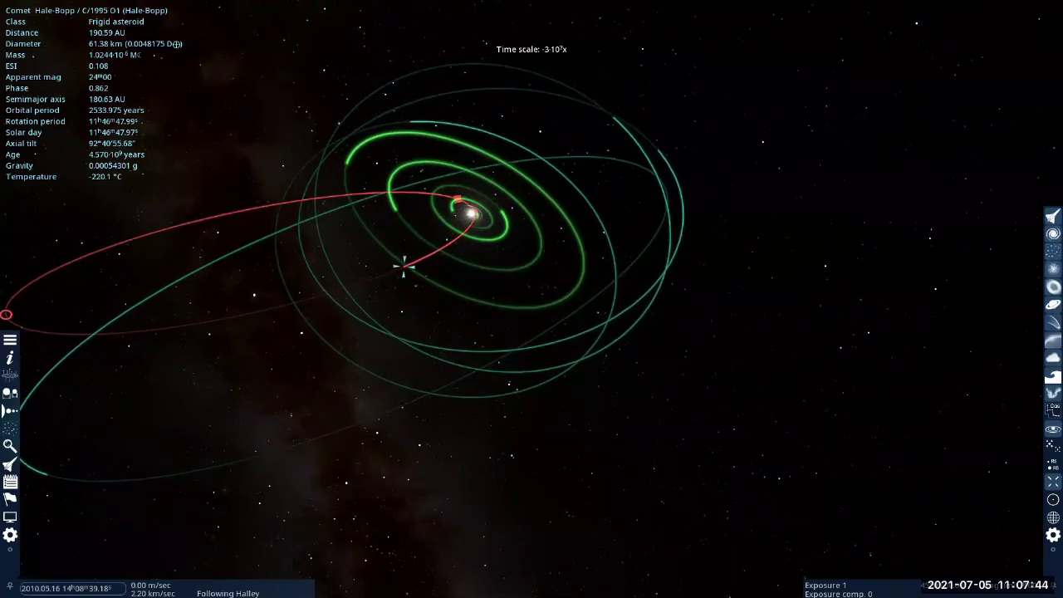
key(l)
key(l)
key(k)
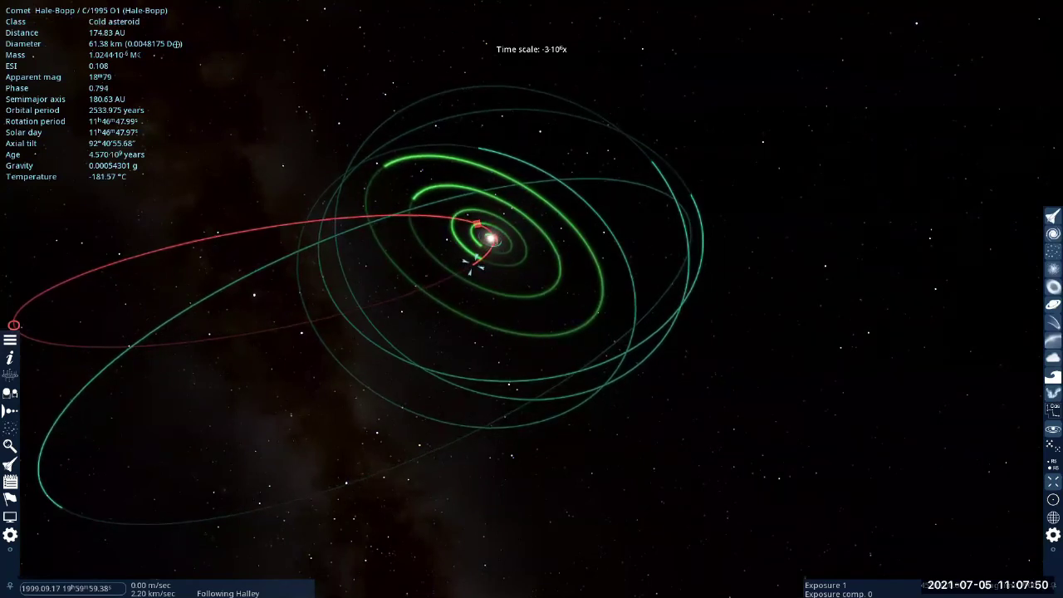
- Center the view on Hale-Bopp against the planets' orbits and travel to the comet's nucleus
scroll(563, 368, up, 5)
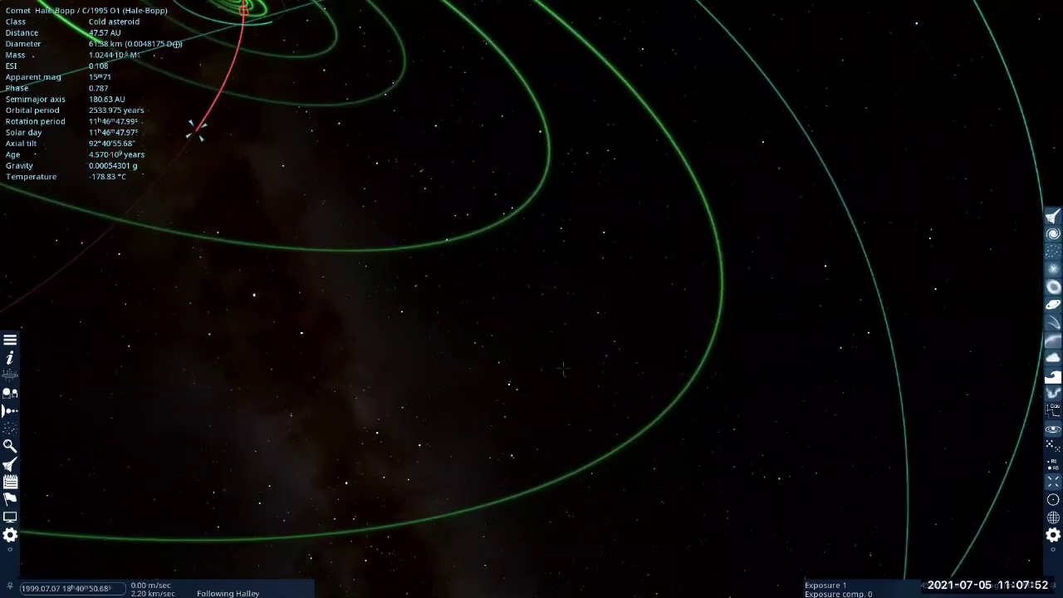
key(c)
scroll(329, 240, up, 2)
right_drag(324, 195, 536, 264)
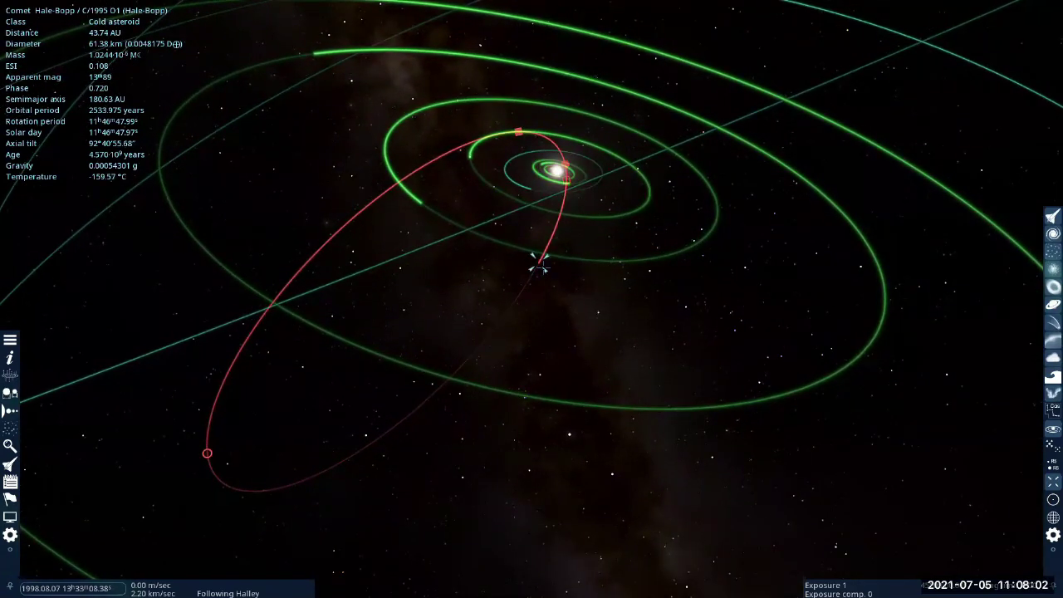
key(g)
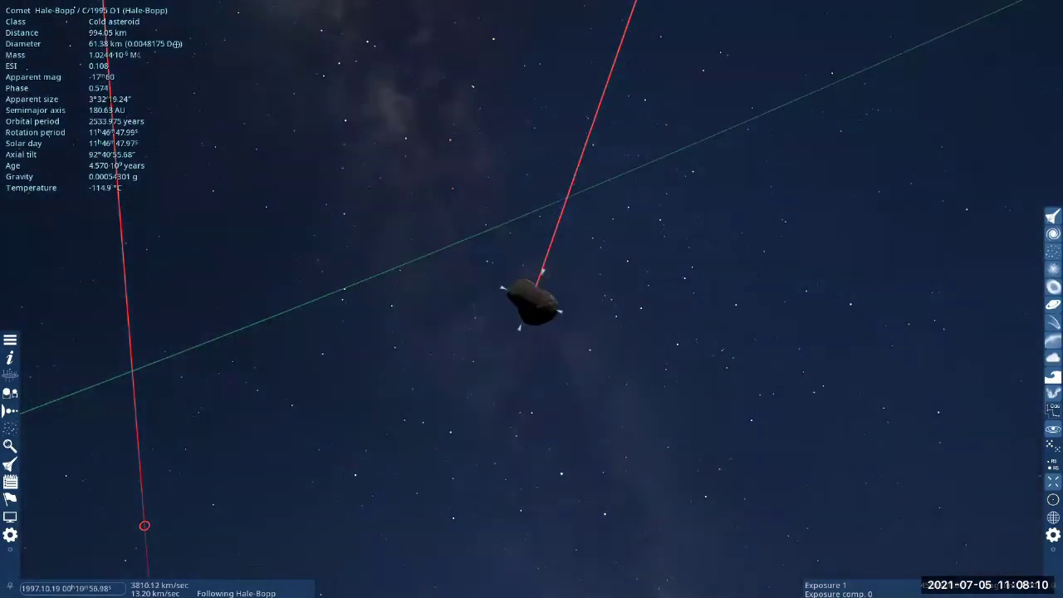
- Pull back from Hale-Bopp until the inner planets' orbits show, and reset the time scale to 1x at 1997.03.28
scroll(554, 385, down, 10)
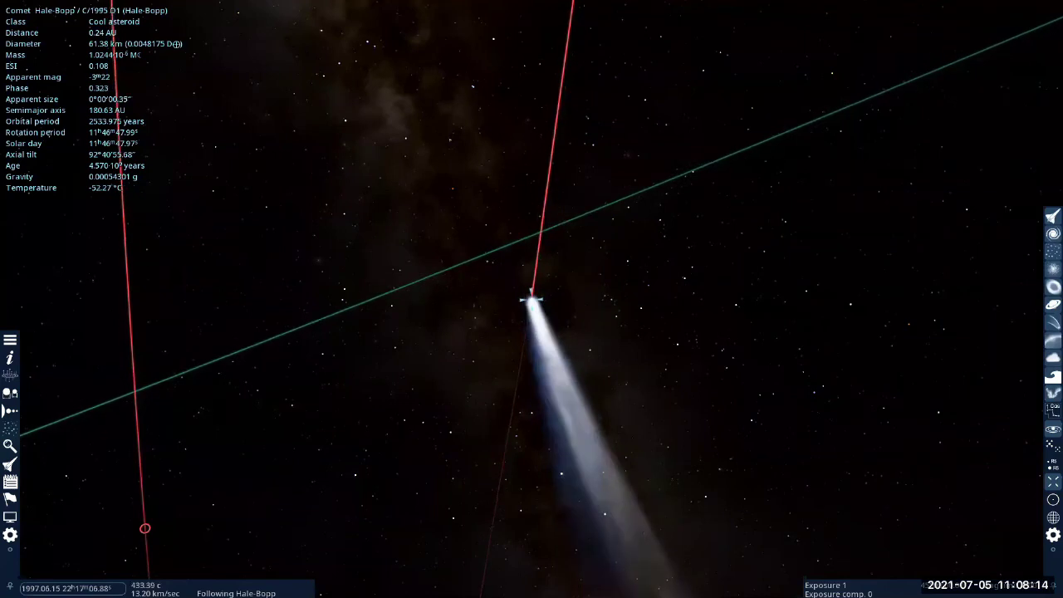
scroll(566, 374, down, 10)
scroll(566, 374, up, 2)
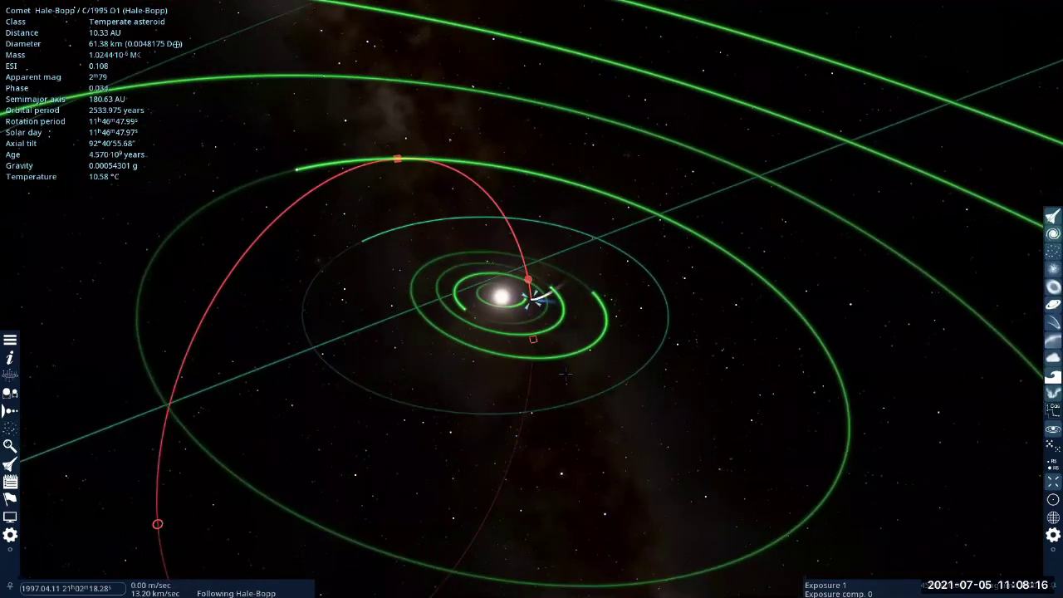
key(backslash)
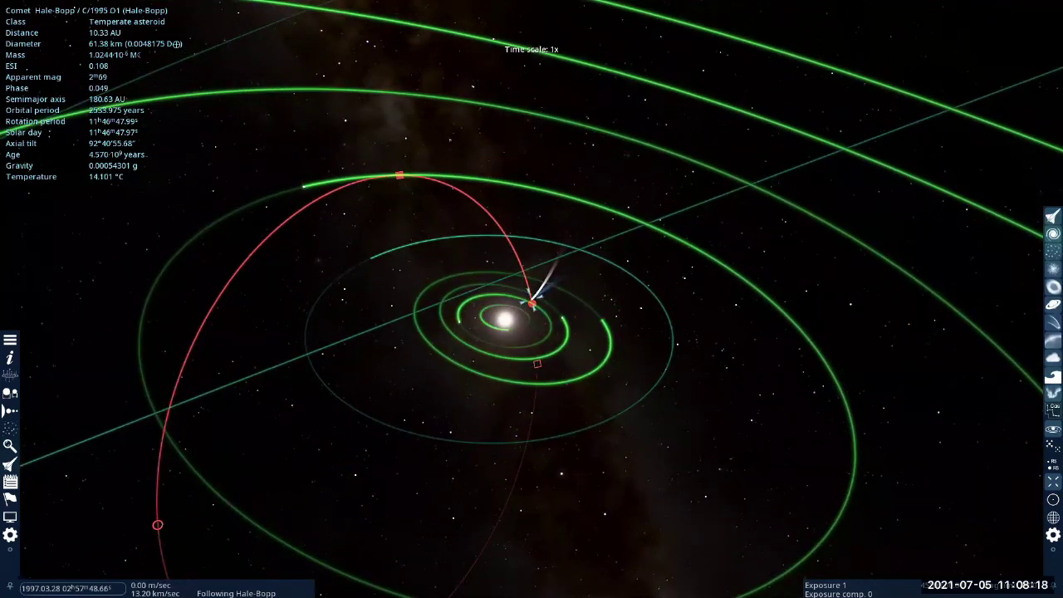
- Examine Hale-Bopp's white and blue tails and its orbit's tilt relative to the inner planets' orbits
scroll(531, 299, up, 4)
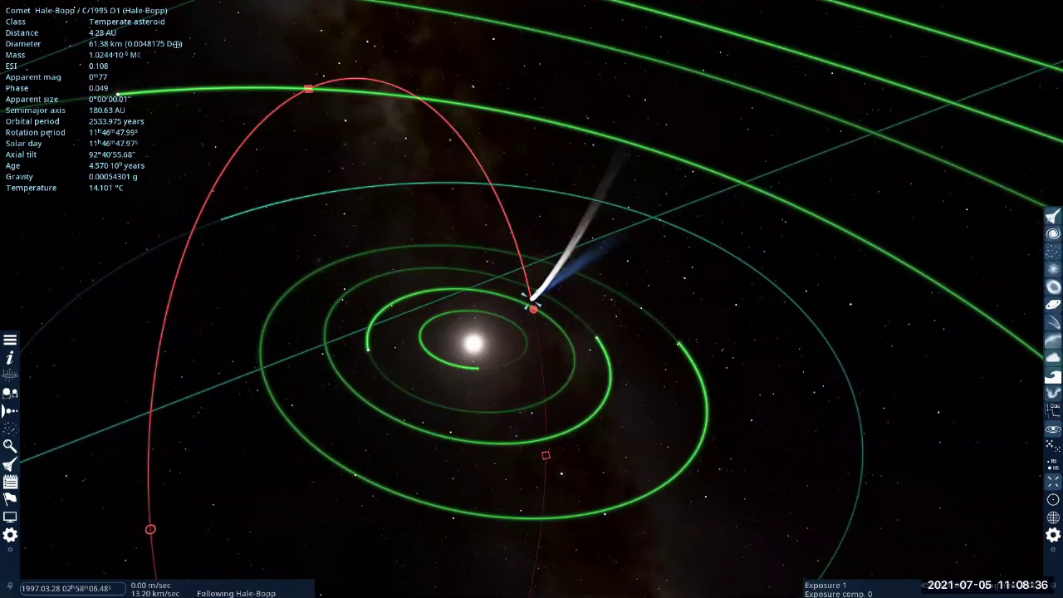
right_drag(531, 299, 448, 341)
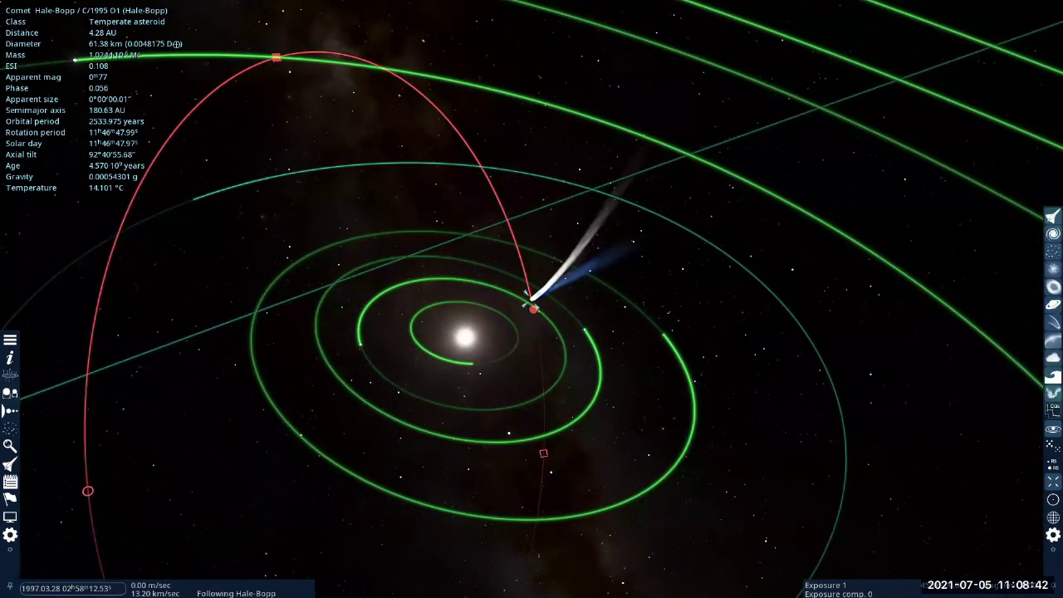
scroll(476, 350, down, 3)
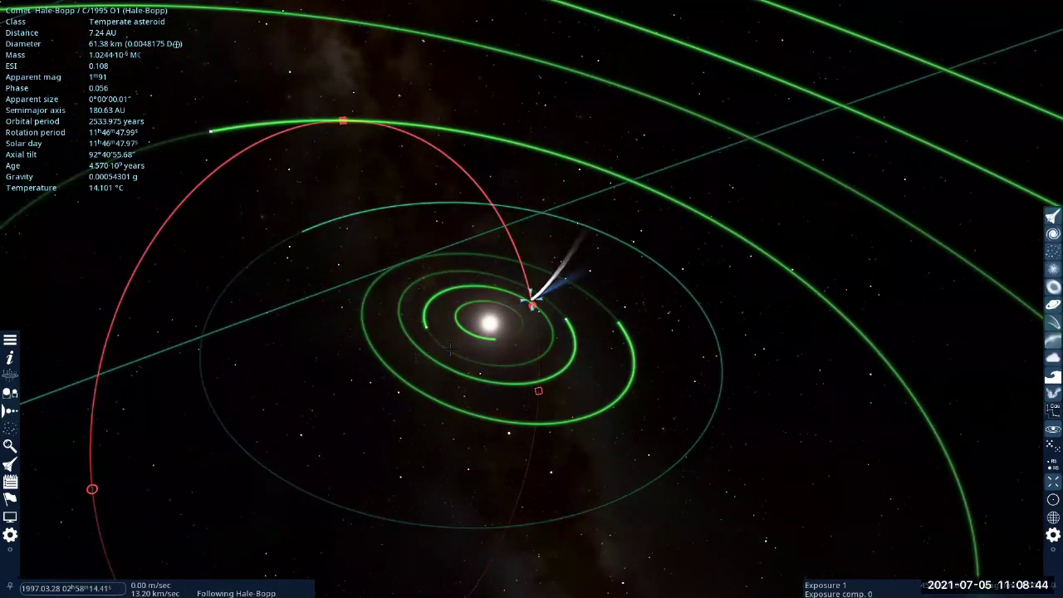